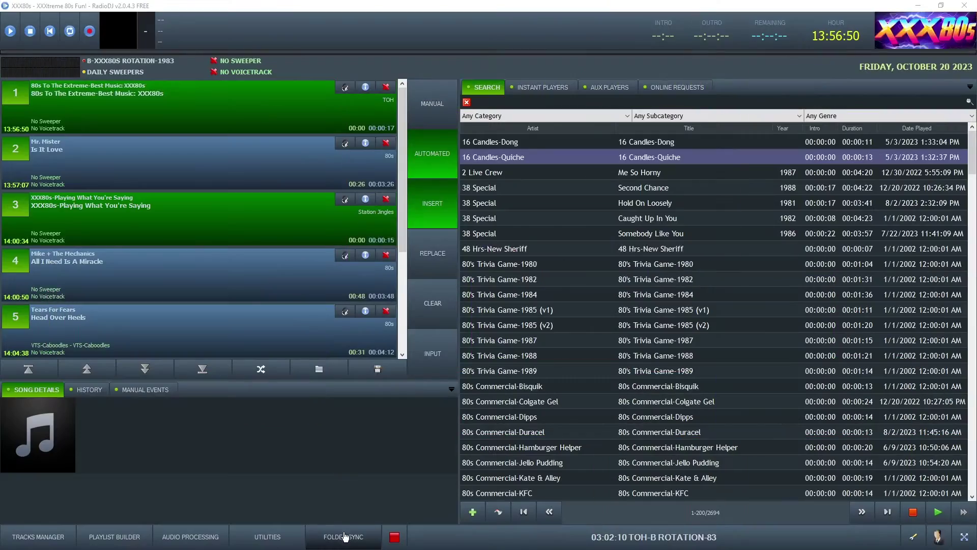
# - In Folder Sync, choose D:\80s Music-Web as the folder to sync
pyautogui.click(344, 536)
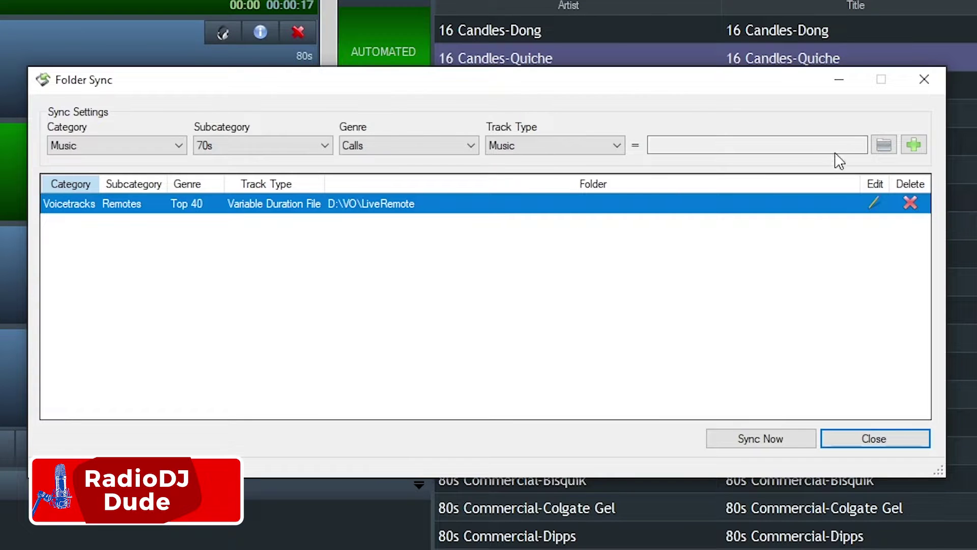
pyautogui.click(883, 145)
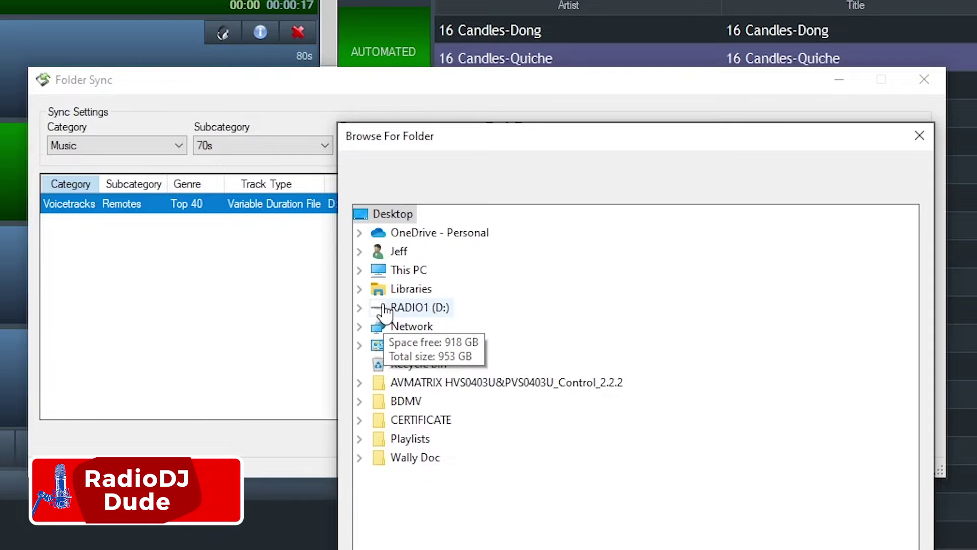
pyautogui.click(374, 308)
pyautogui.click(467, 402)
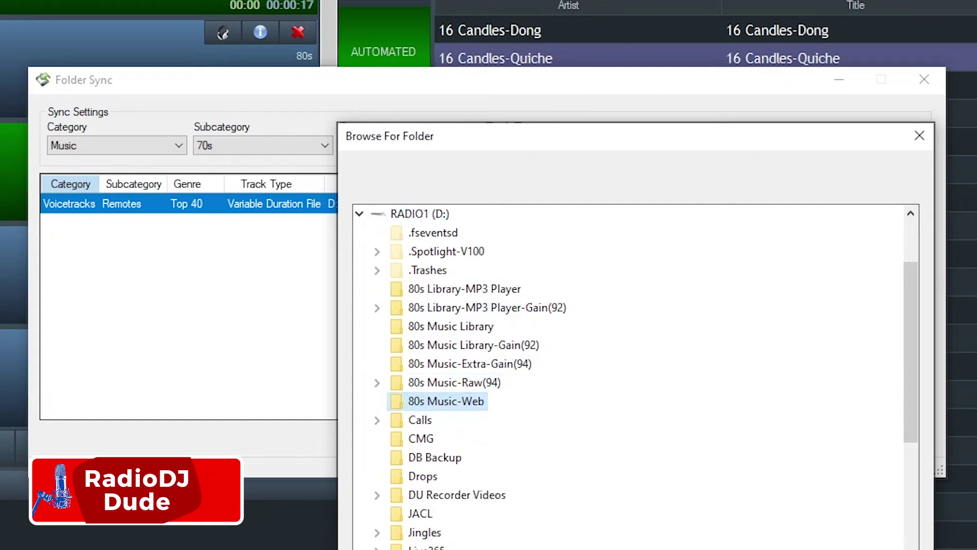
pyautogui.press('Return')
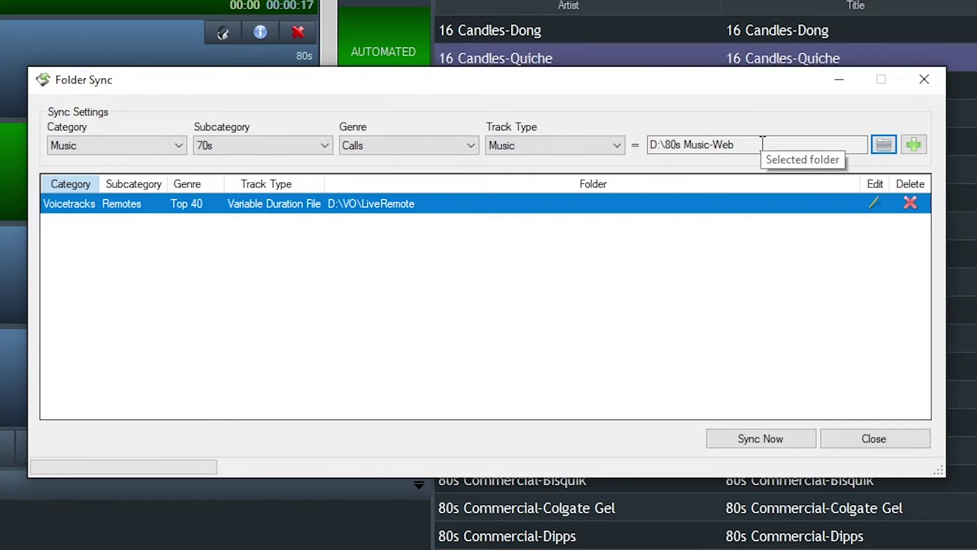
# - Set subcategory 80s and genre Top 40, then select the new Music sync entry
pyautogui.click(230, 148)
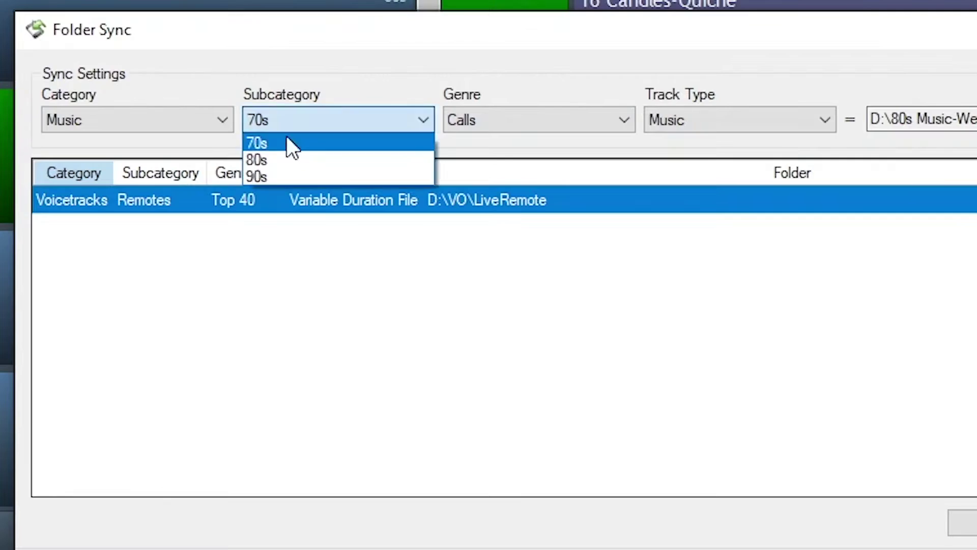
pyautogui.click(231, 175)
pyautogui.click(475, 118)
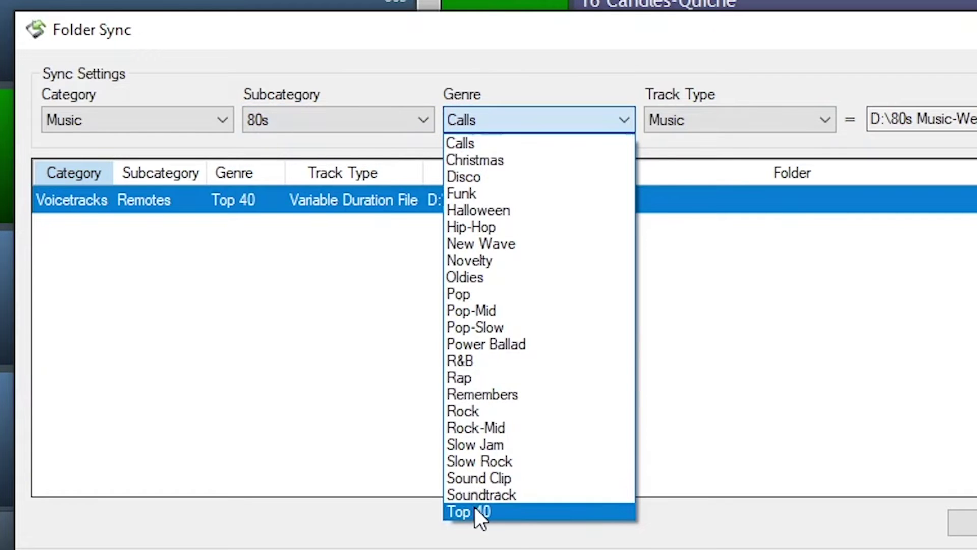
pyautogui.click(474, 510)
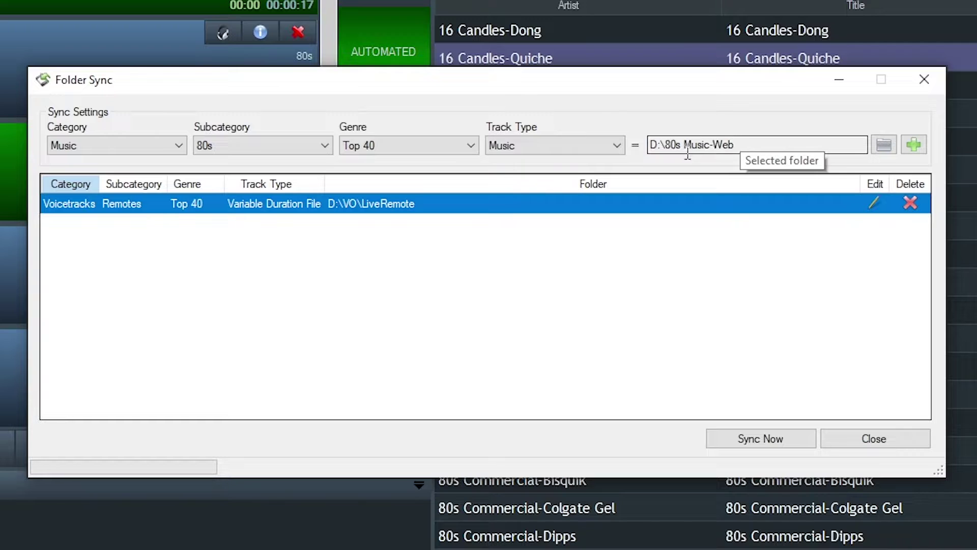
pyautogui.moveTo(741, 148); pyautogui.dragTo(643, 152)
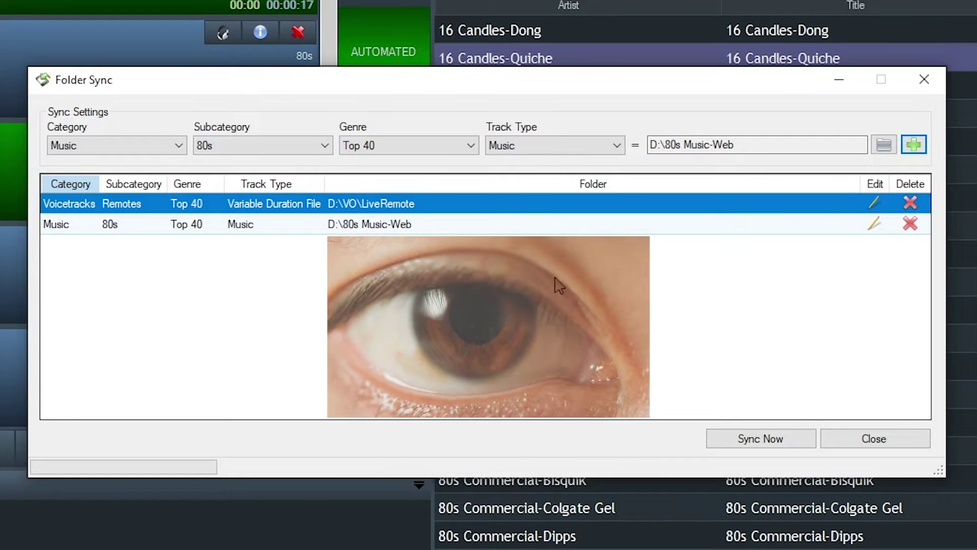
pyautogui.click(462, 225)
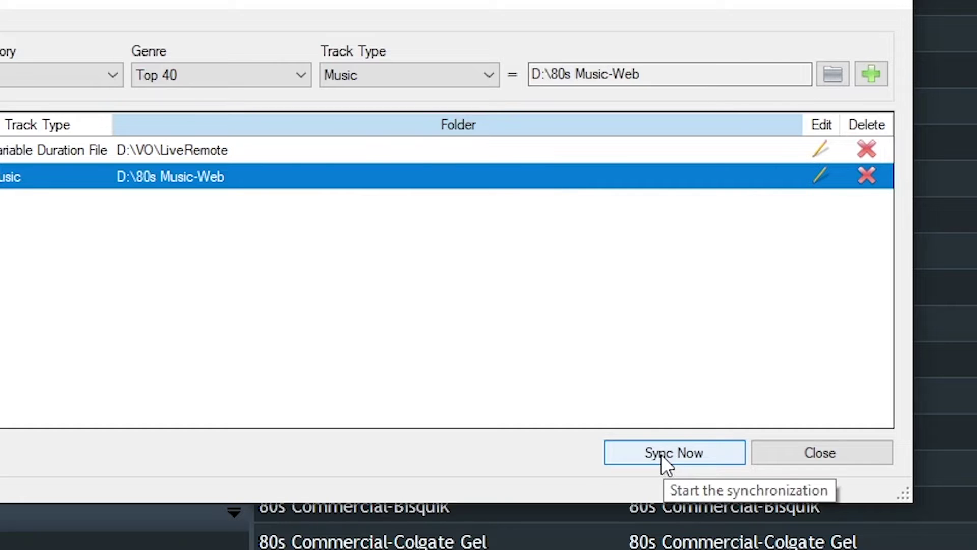
# - Keep track type Music, set category Voicetracks, tick Overlay File, and confirm the TEST_VO SYNC folder name
pyautogui.click(384, 75)
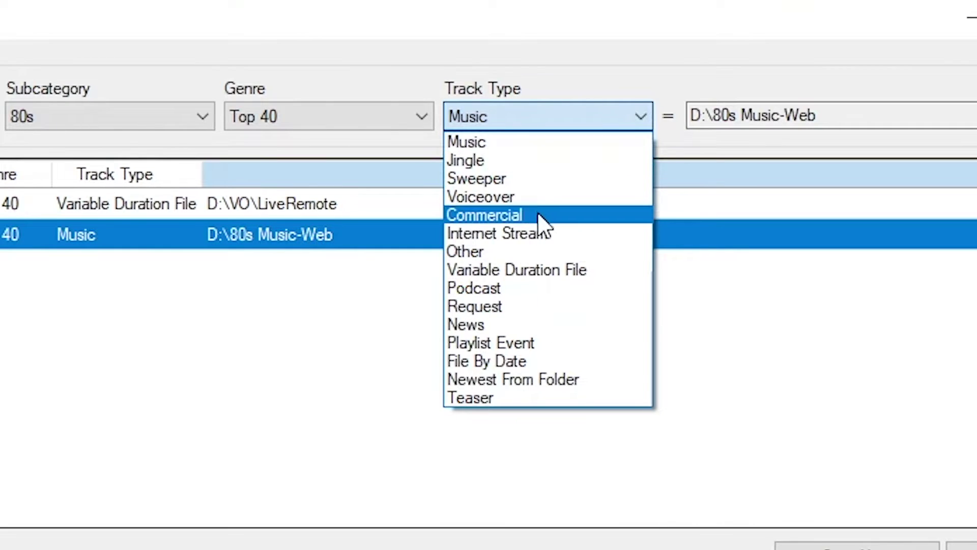
pyautogui.click(490, 109)
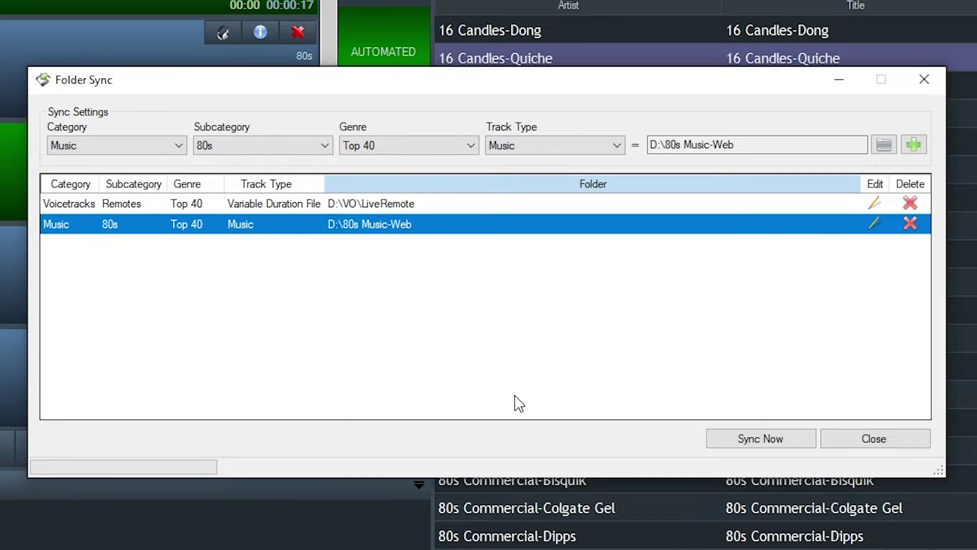
pyautogui.click(129, 146)
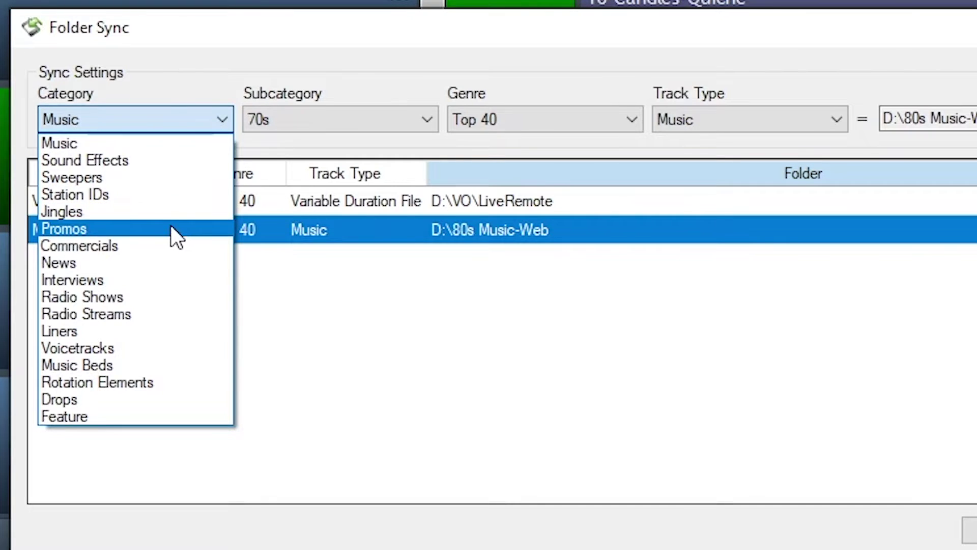
pyautogui.click(181, 346)
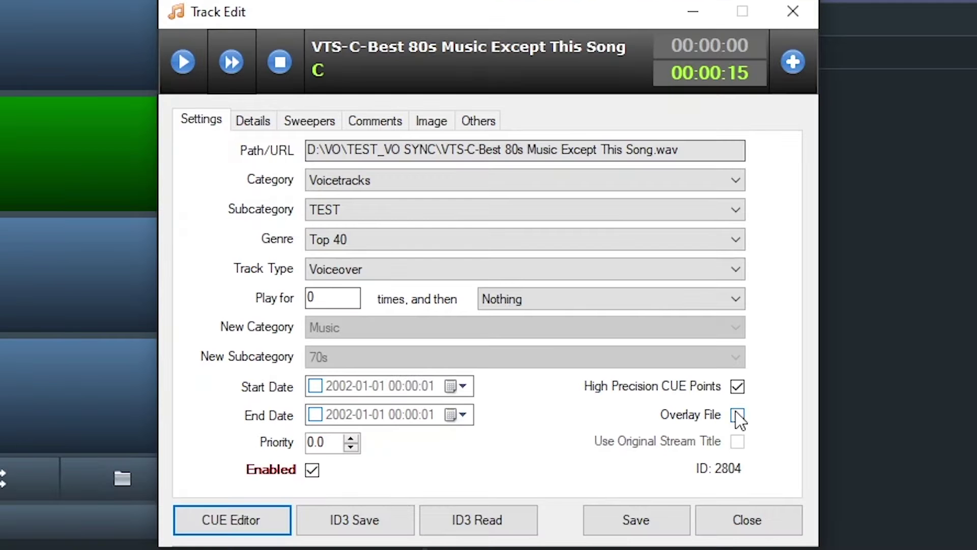
pyautogui.click(737, 416)
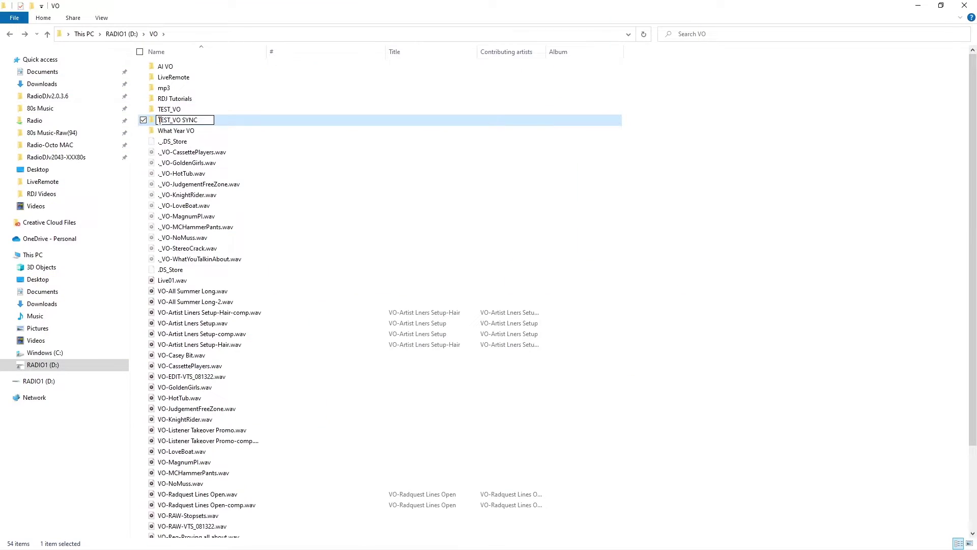
pyautogui.press('Return')
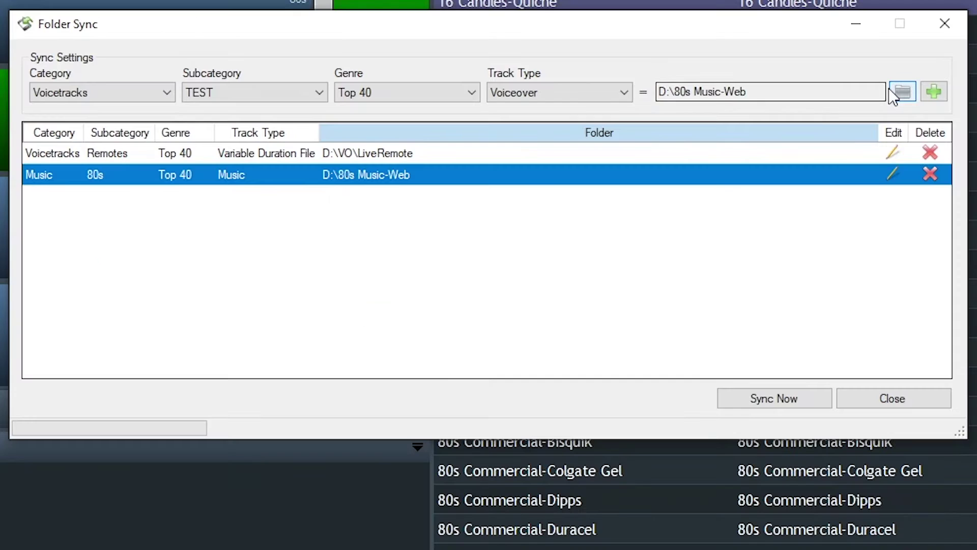
# - Choose D:\VO\TEST_VO SYNC as the folder to sync
pyautogui.click(894, 91)
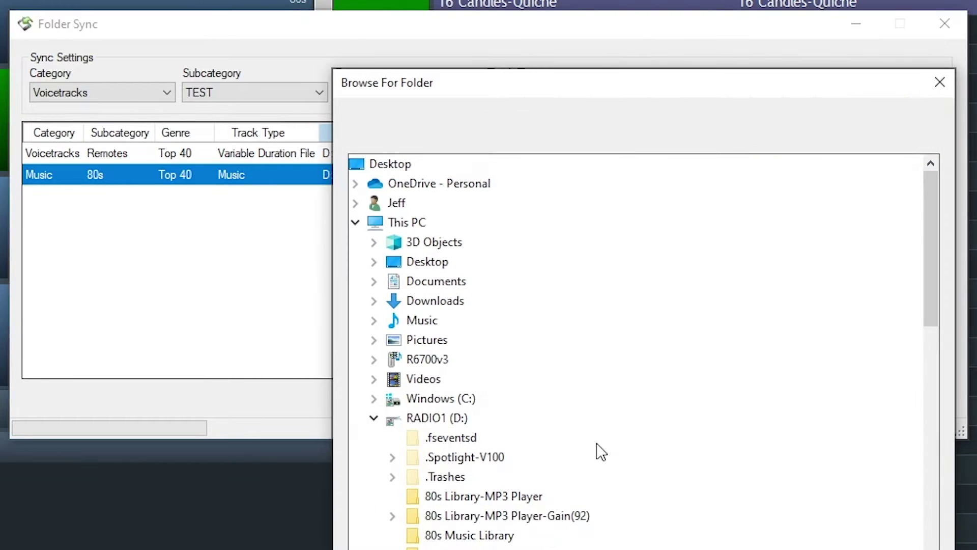
pyautogui.scroll(-12, 600, 458)
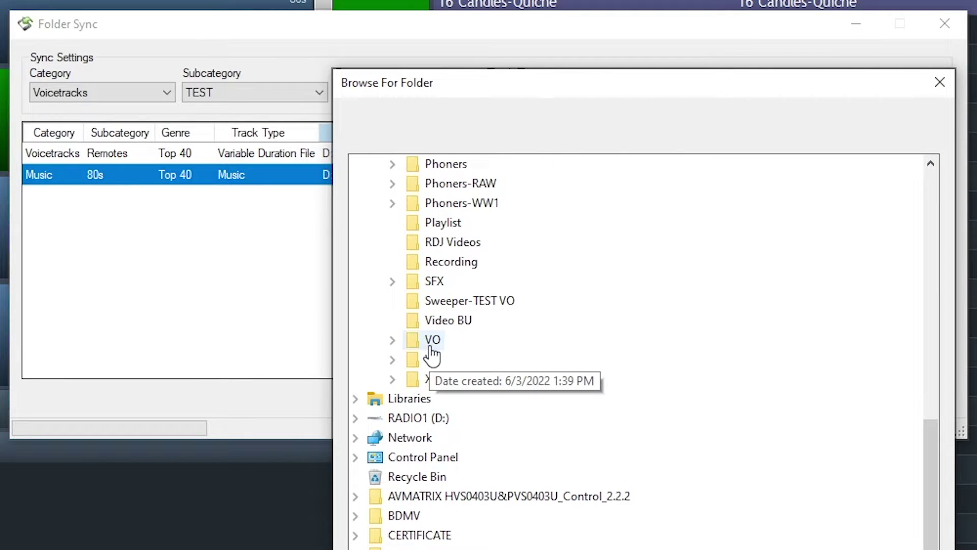
pyautogui.click(415, 344)
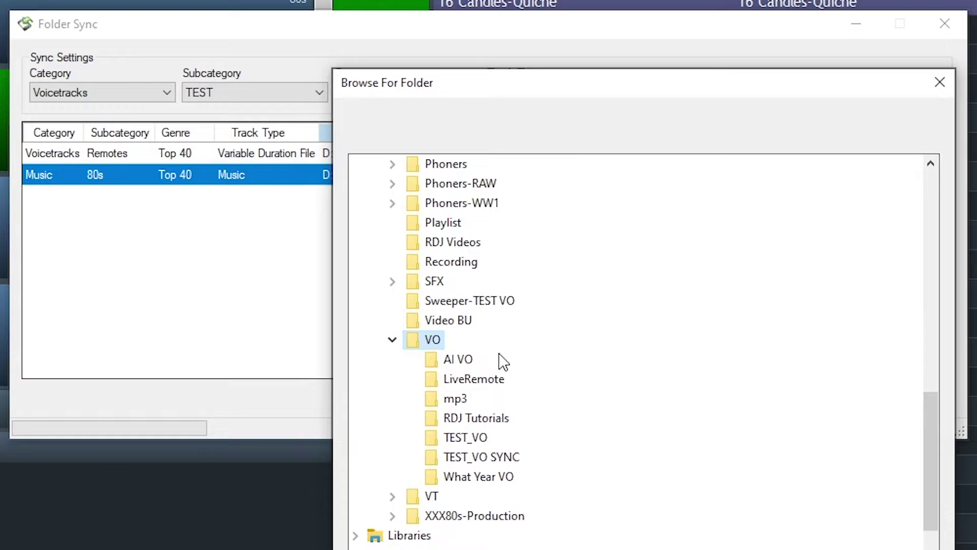
pyautogui.click(506, 458)
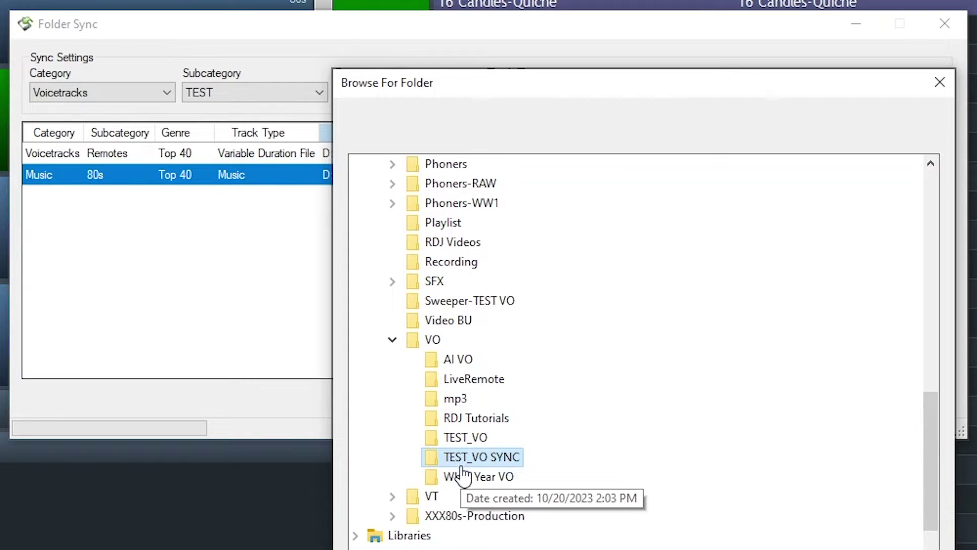
pyautogui.press('Return')
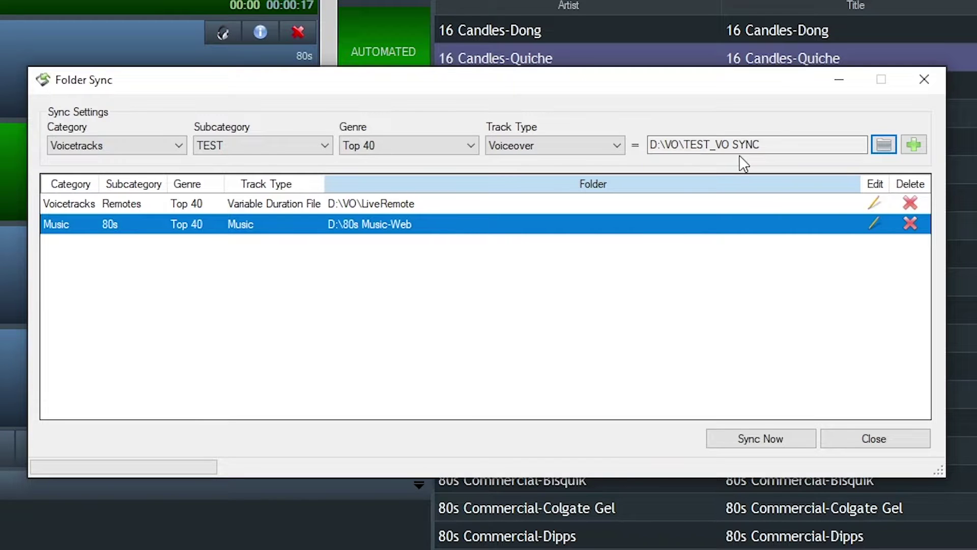
# - Keep category Voicetracks and subcategory TEST, then add the TEST_VO SYNC sync entry
pyautogui.click(148, 147)
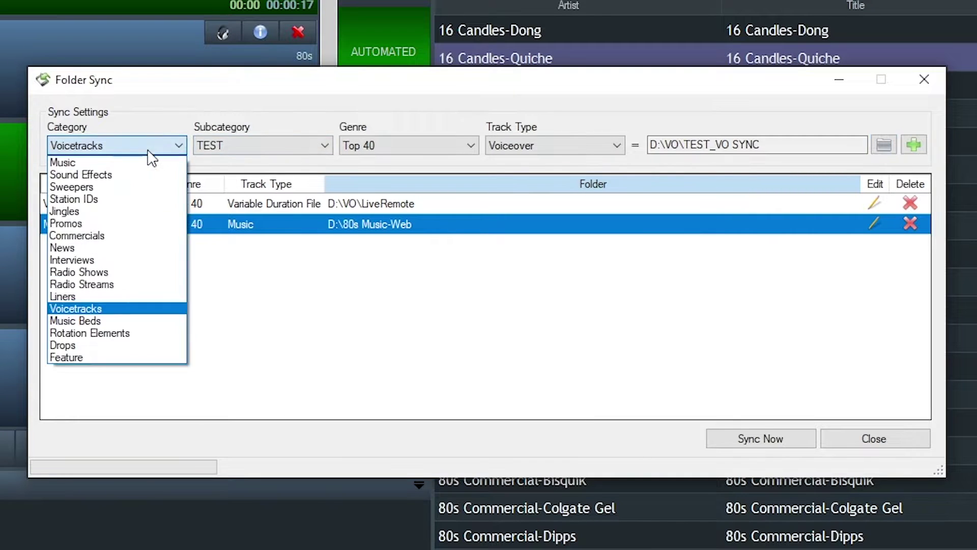
pyautogui.click(251, 148)
pyautogui.click(271, 148)
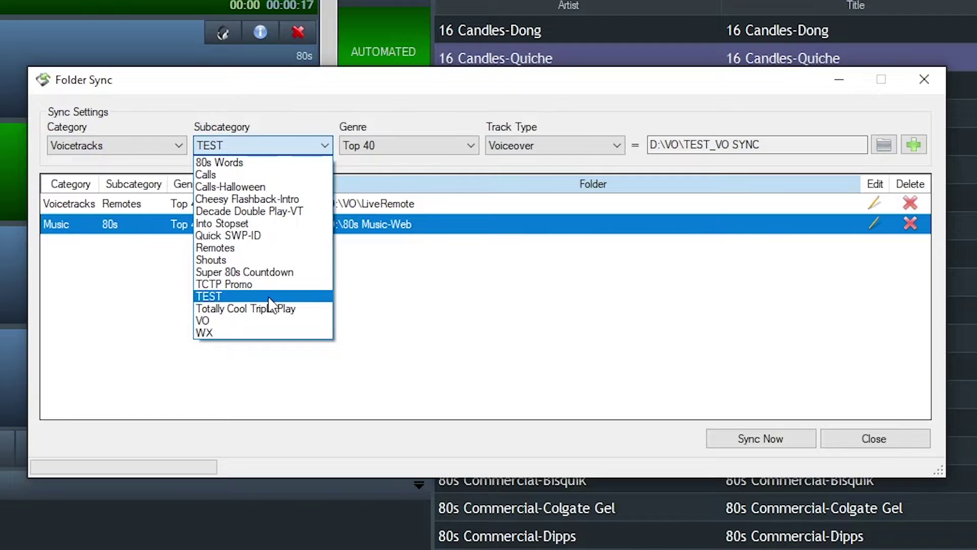
pyautogui.click(270, 297)
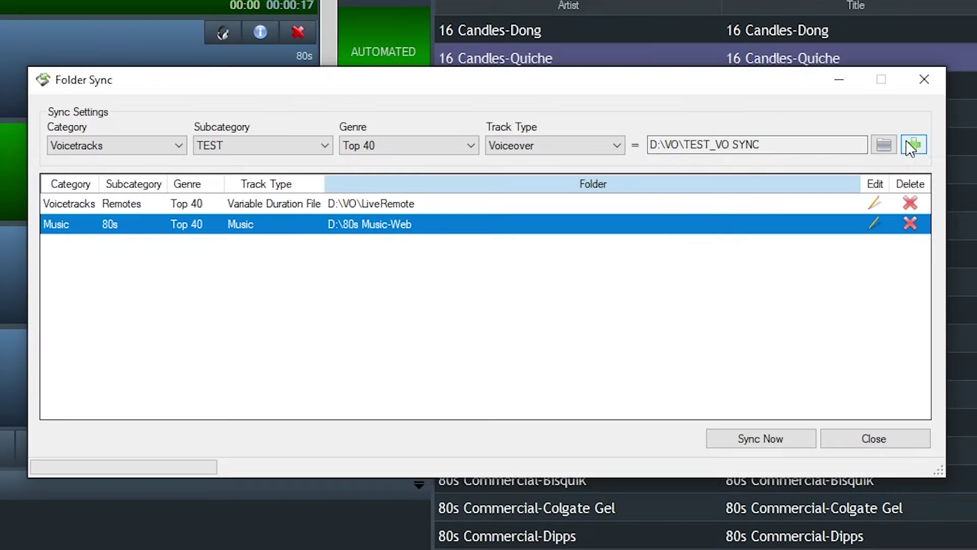
pyautogui.click(914, 144)
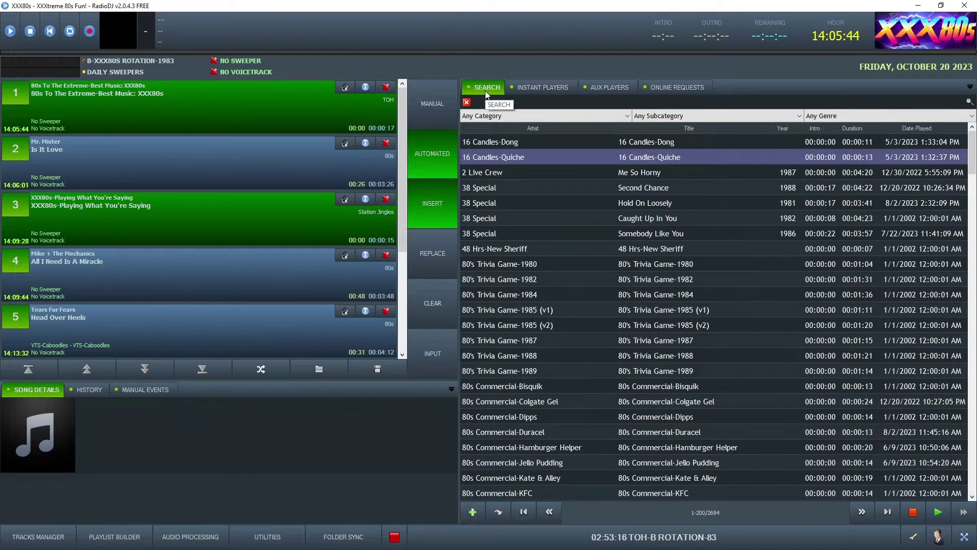
# - Filter the library to Voicetracks / TEST, run the folder sync, and close Folder Sync
pyautogui.click(509, 115)
pyautogui.click(524, 288)
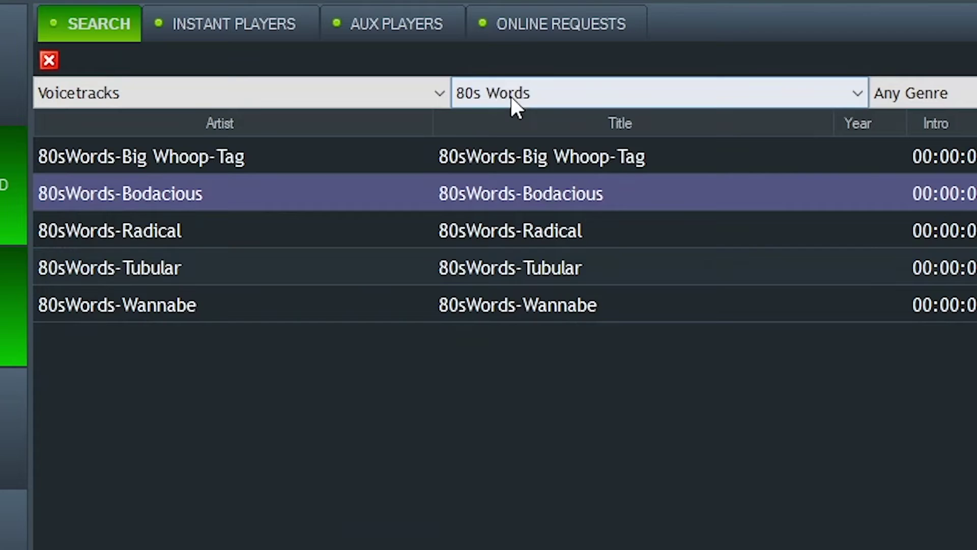
pyautogui.click(511, 93)
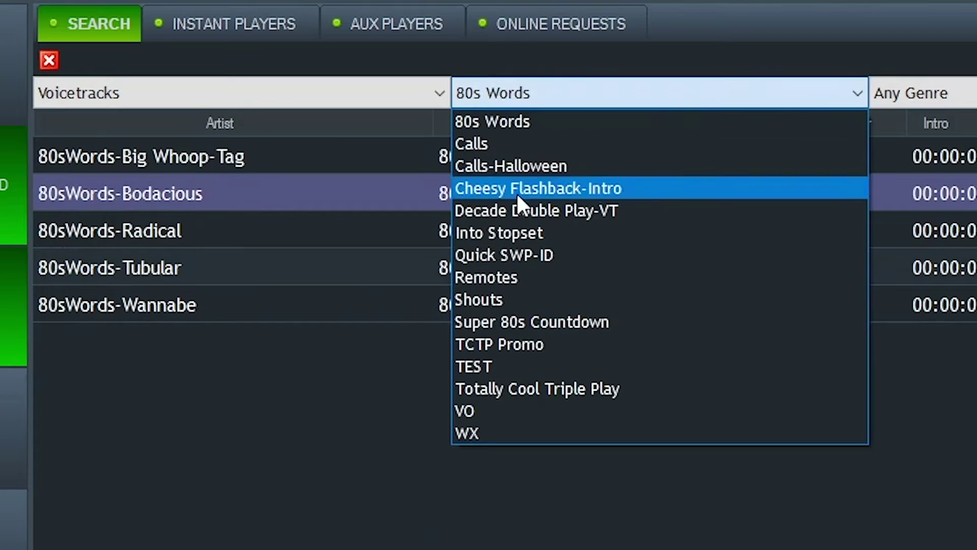
pyautogui.click(537, 364)
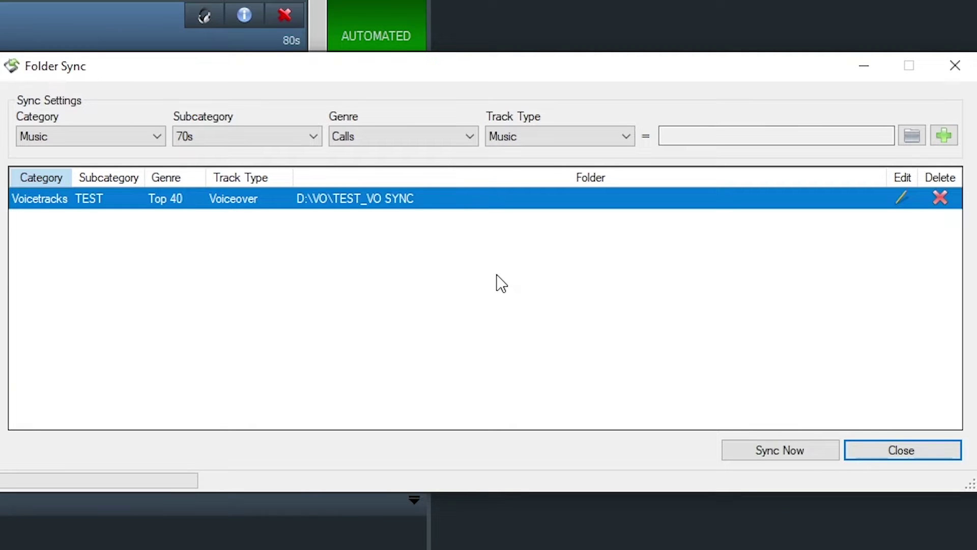
pyautogui.click(783, 442)
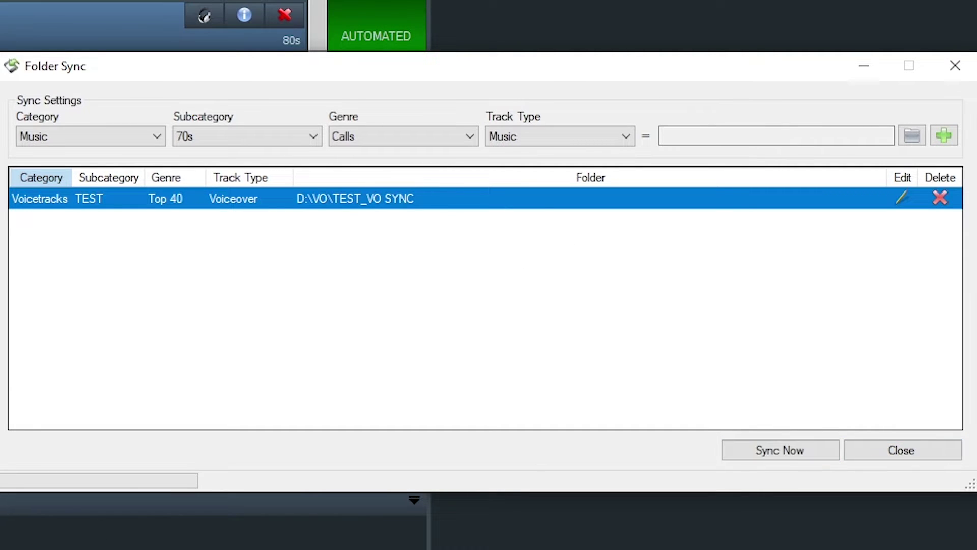
pyautogui.click(911, 457)
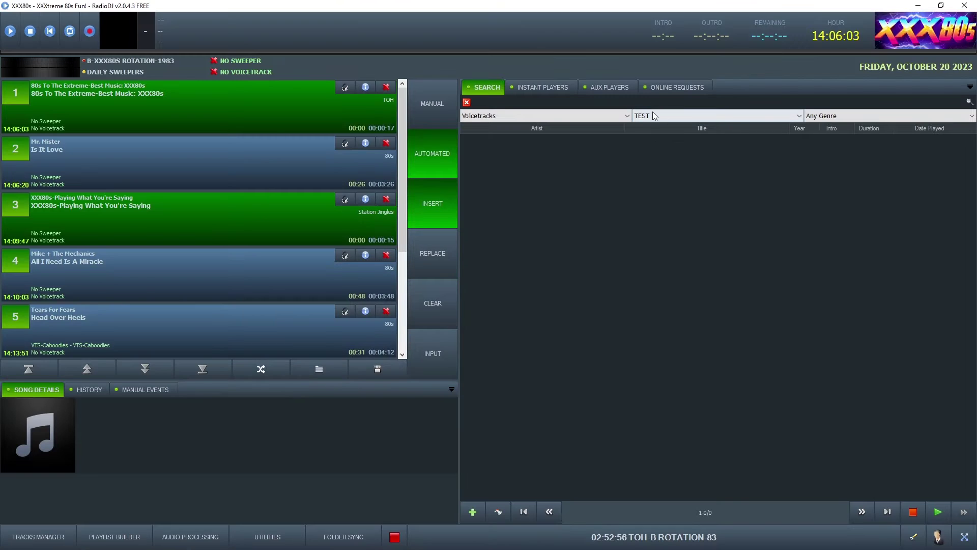
# - Open Edit Track for the TEST voicetrack VTS-C-Best 80s Music Except This Song
pyautogui.click(655, 116)
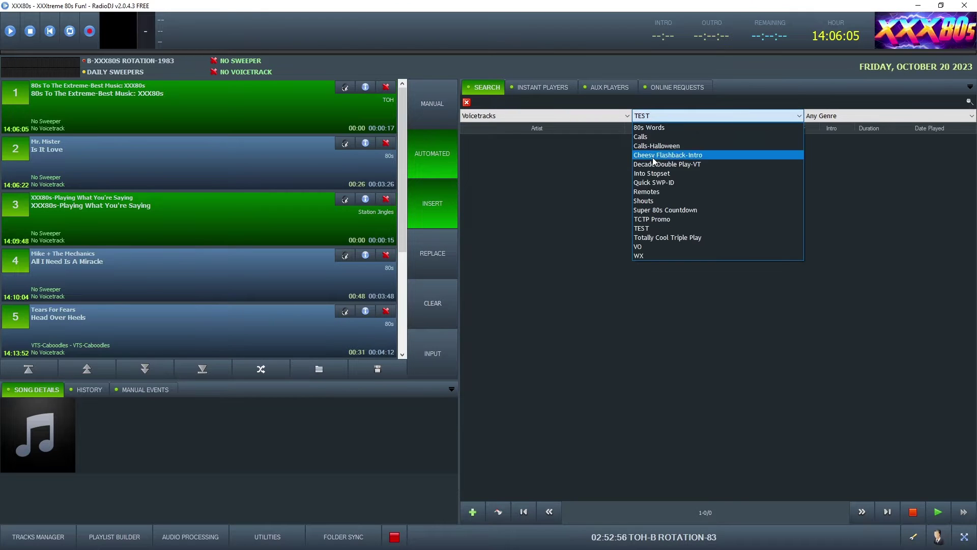
pyautogui.click(658, 228)
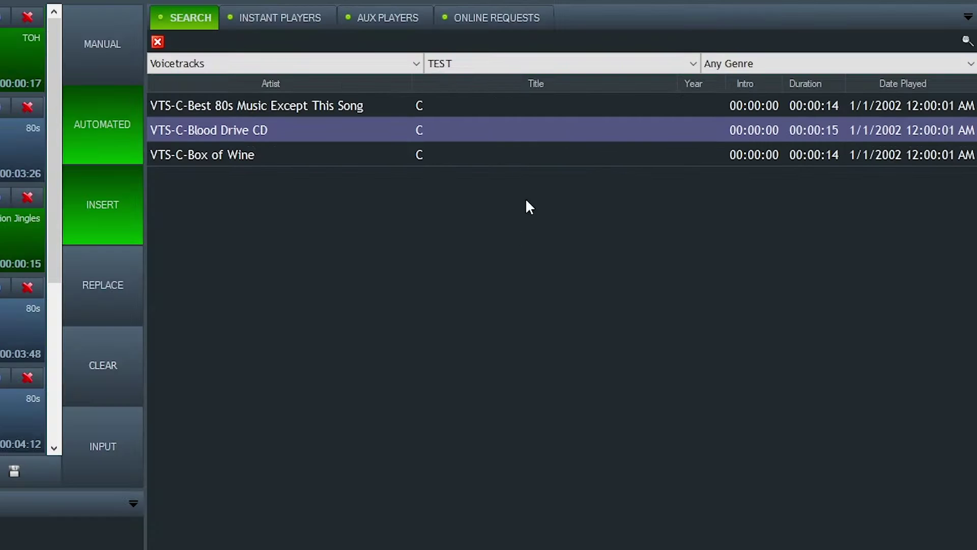
pyautogui.click(326, 106)
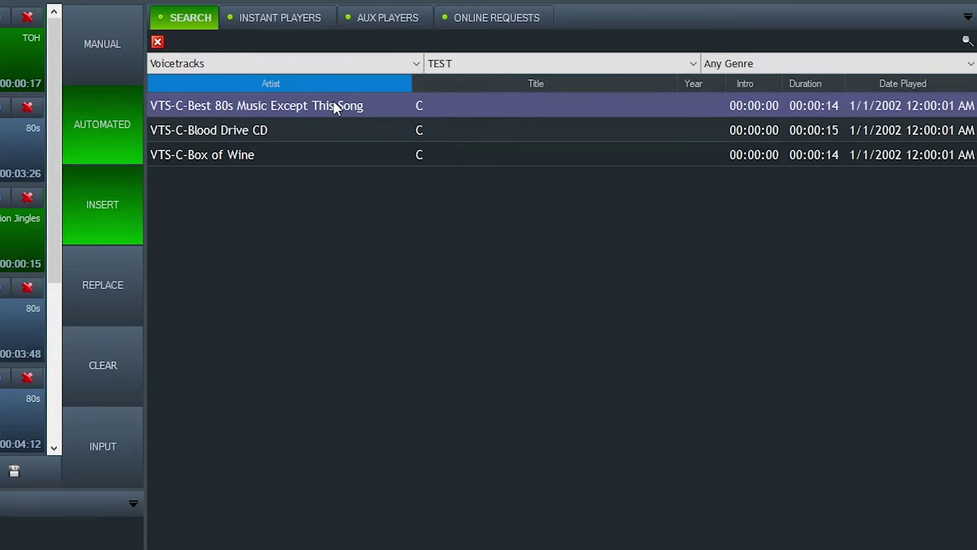
pyautogui.rightClick(338, 102)
pyautogui.click(382, 148)
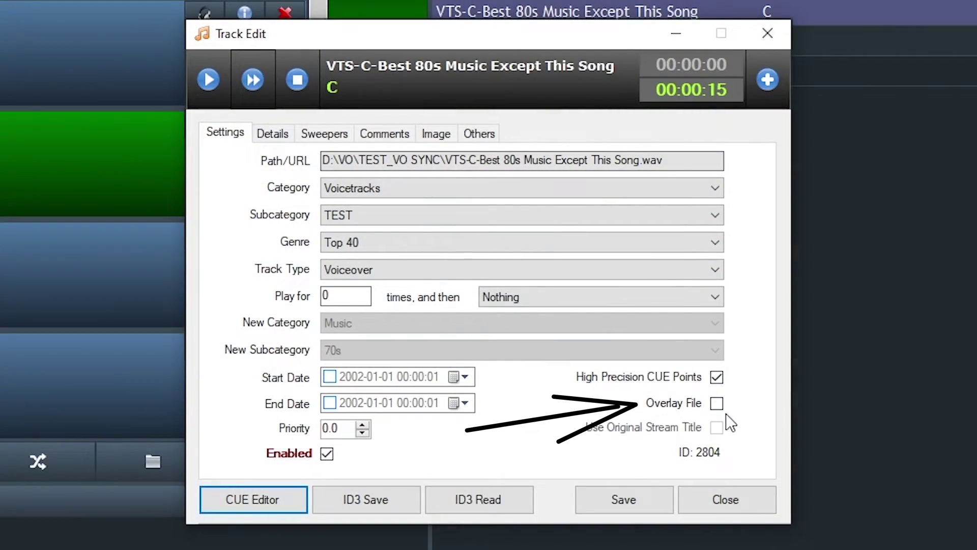
# - Tick Overlay File on the voicetrack, close it, reopen its settings and tick Overlay File again
pyautogui.click(717, 403)
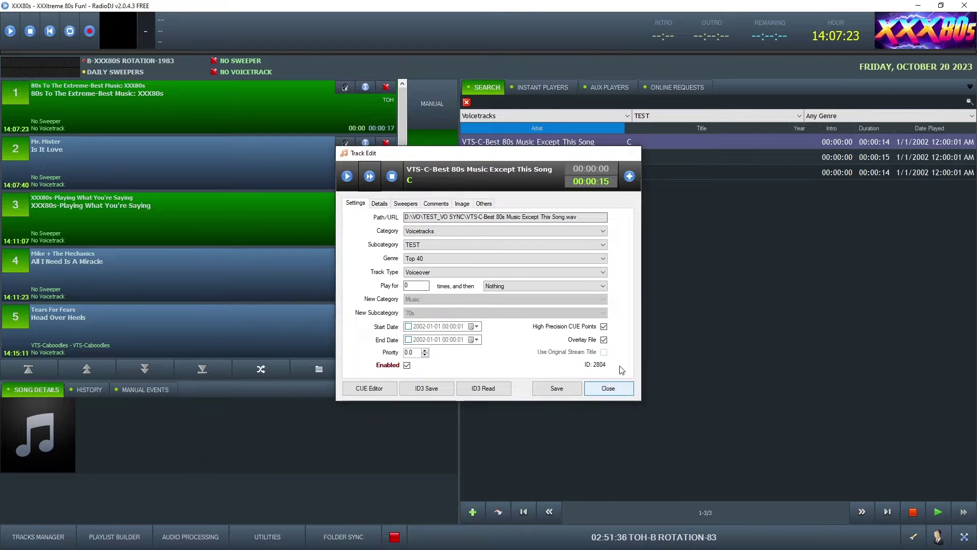
pyautogui.click(609, 388)
pyautogui.rightClick(622, 142)
pyautogui.click(664, 164)
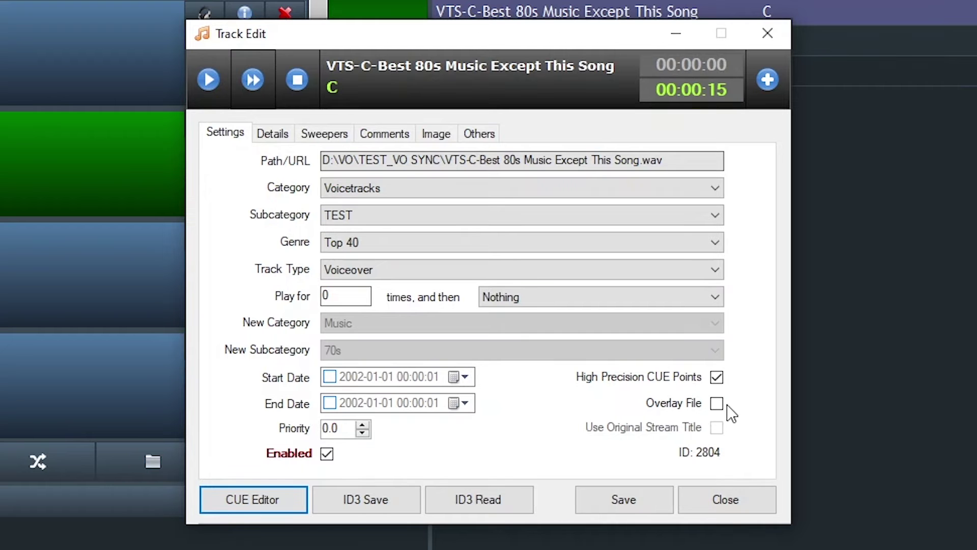
pyautogui.click(603, 339)
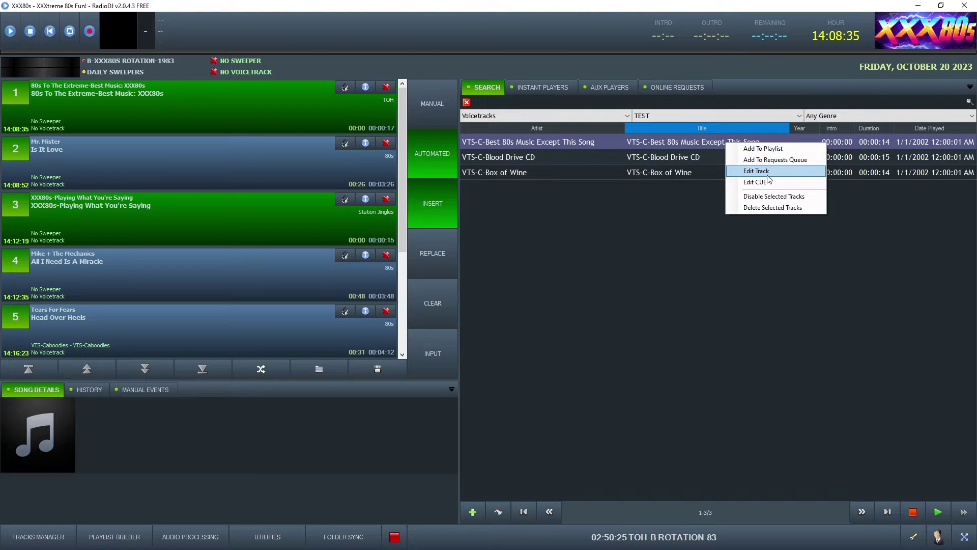
# - Preview TeaseBed-02 in the CUE Editor, then cancel and close its track settings unchanged
pyautogui.click(768, 174)
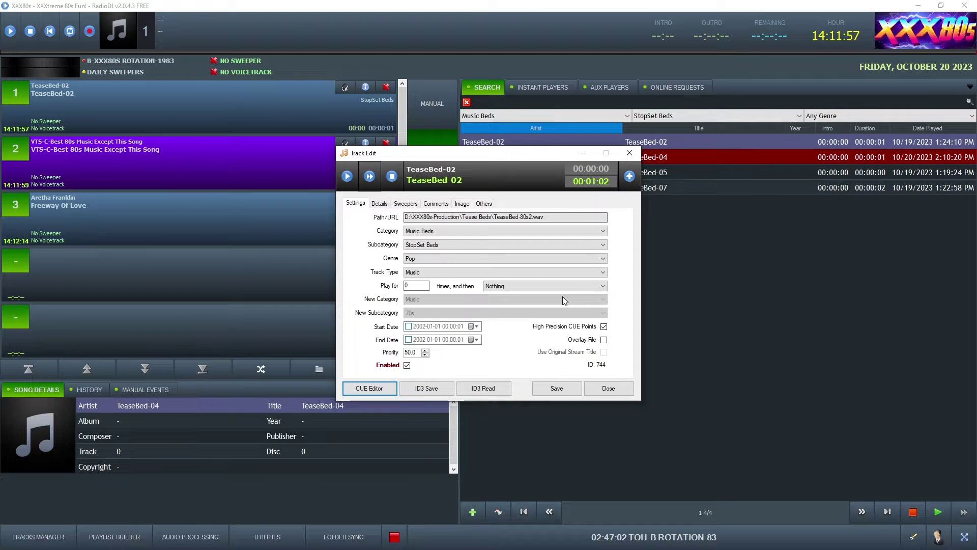
pyautogui.click(373, 390)
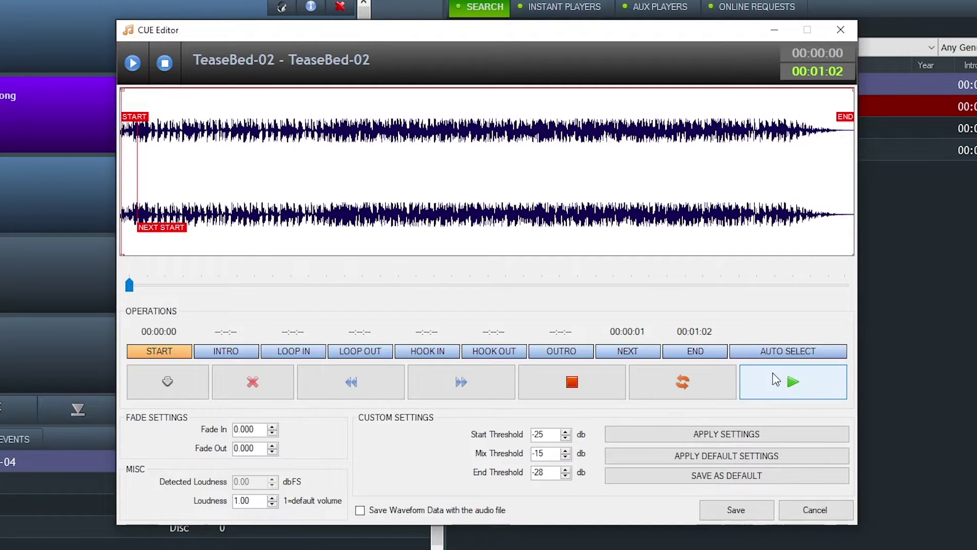
pyautogui.click(791, 380)
pyautogui.click(585, 376)
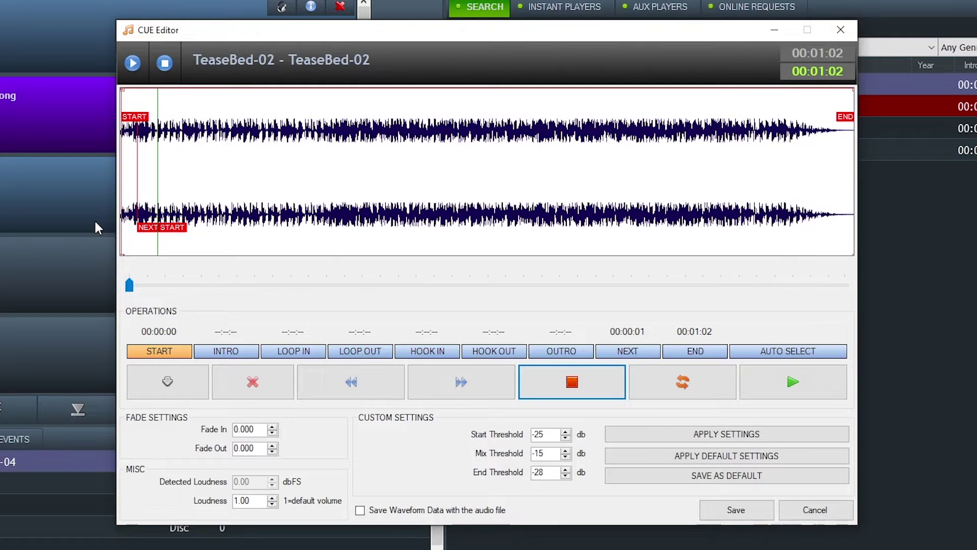
pyautogui.click(815, 509)
pyautogui.click(658, 437)
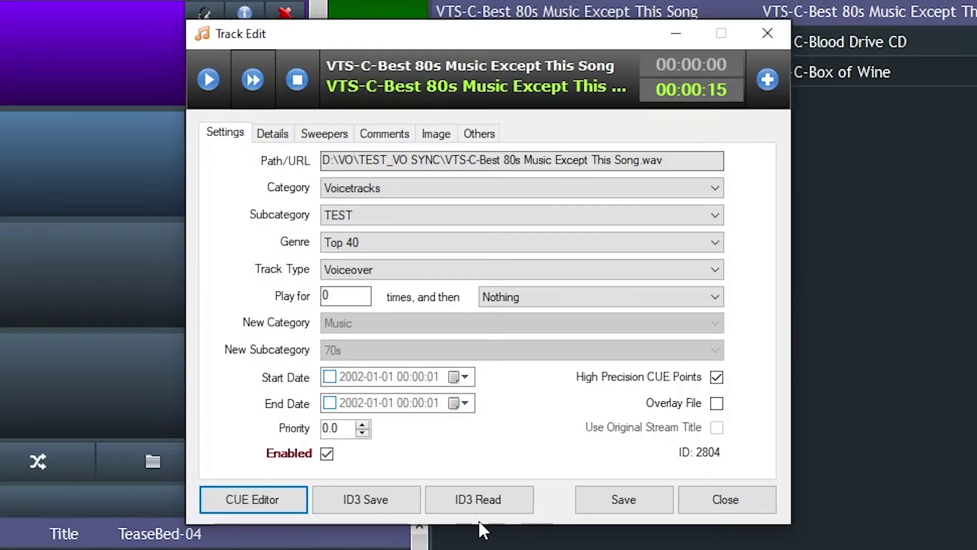
# - Close the voicetrack's settings and open RadioDJ's general OPTIONS settings
pyautogui.click(727, 499)
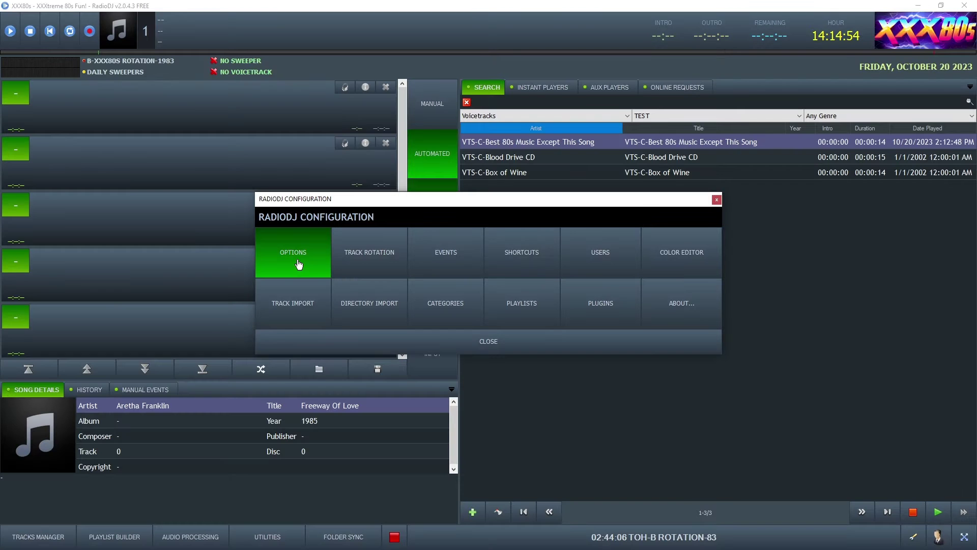
pyautogui.click(298, 260)
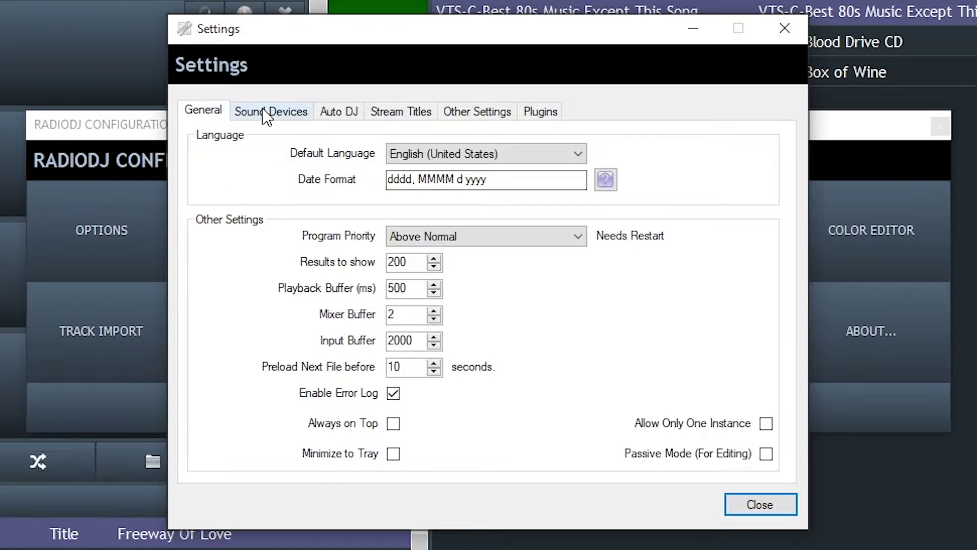
# - Review the Mixing Settings on the Sound Devices tab, then close Settings
pyautogui.click(377, 193)
pyautogui.moveTo(795, 240); pyautogui.dragTo(791, 430)
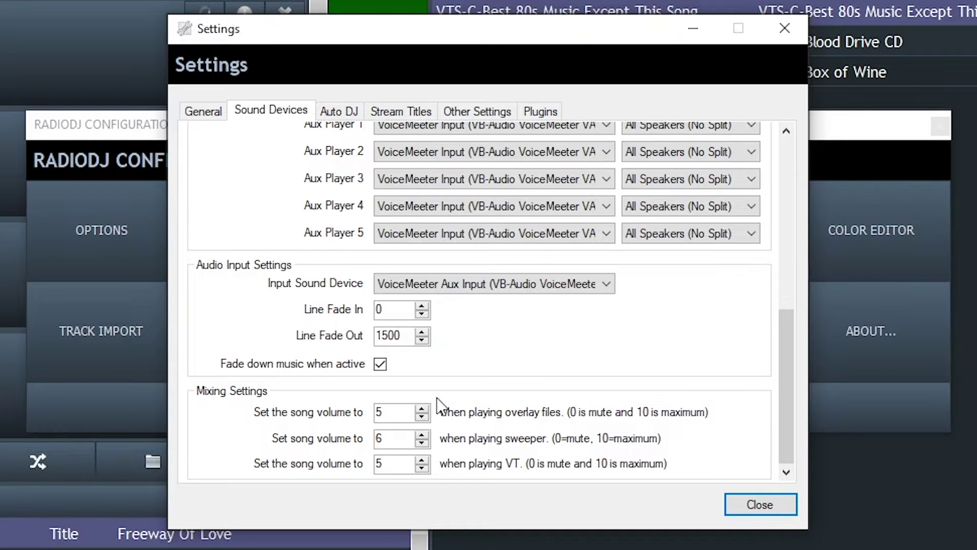
pyautogui.click(760, 504)
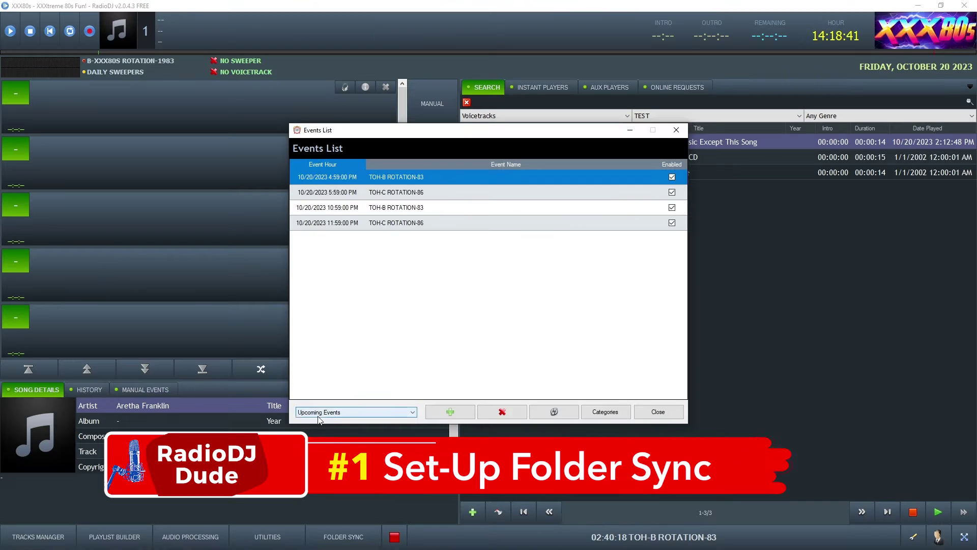
# - List individual events and open A-Live Remote Sync & Load for editing
pyautogui.click(356, 412)
pyautogui.click(331, 434)
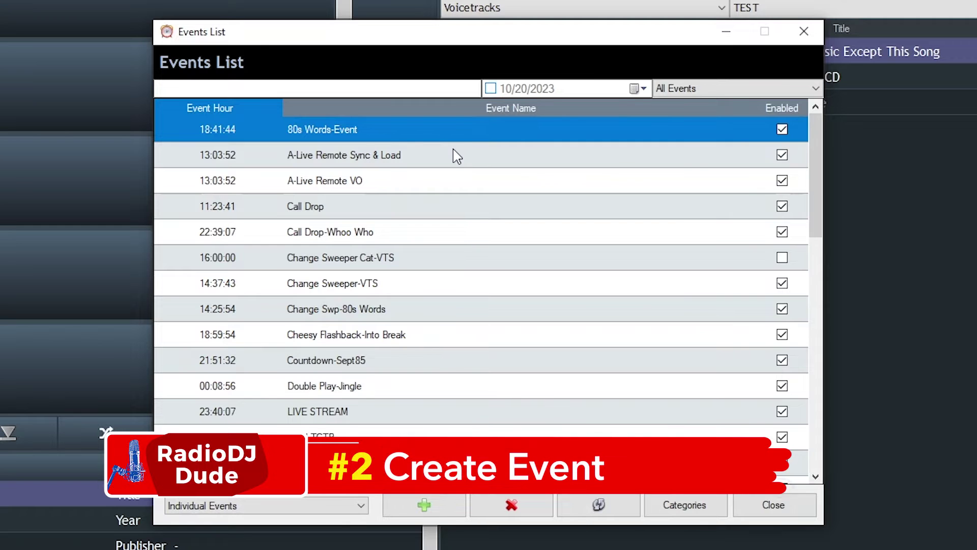
pyautogui.doubleClick(457, 156)
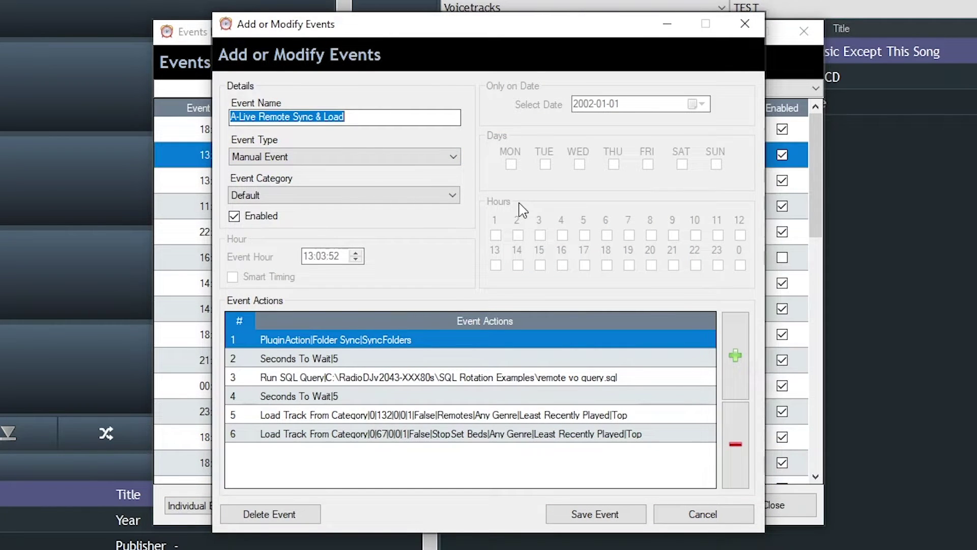
# - Add a Folder Sync SyncFolders plugin action to the event
pyautogui.click(735, 355)
pyautogui.click(280, 375)
pyautogui.click(502, 359)
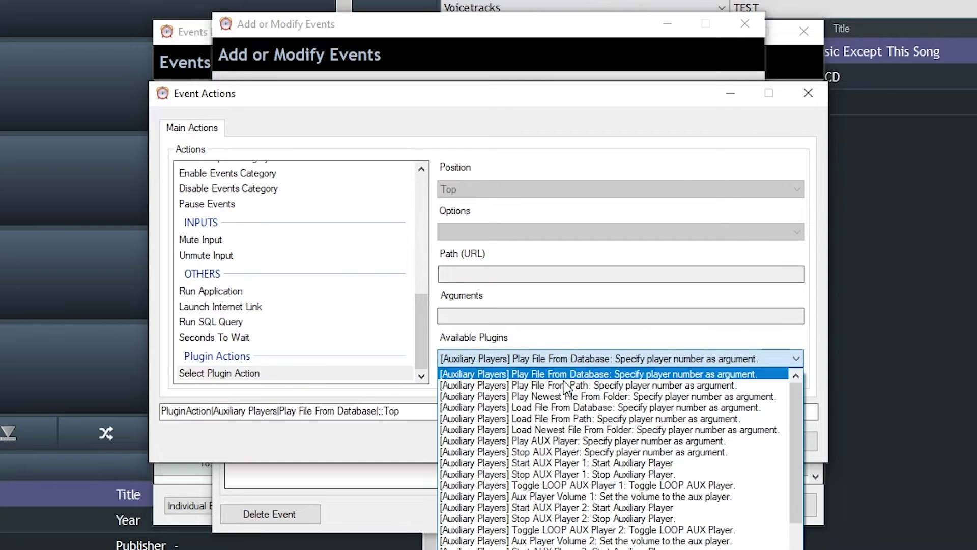
pyautogui.scroll(-13, 636, 474)
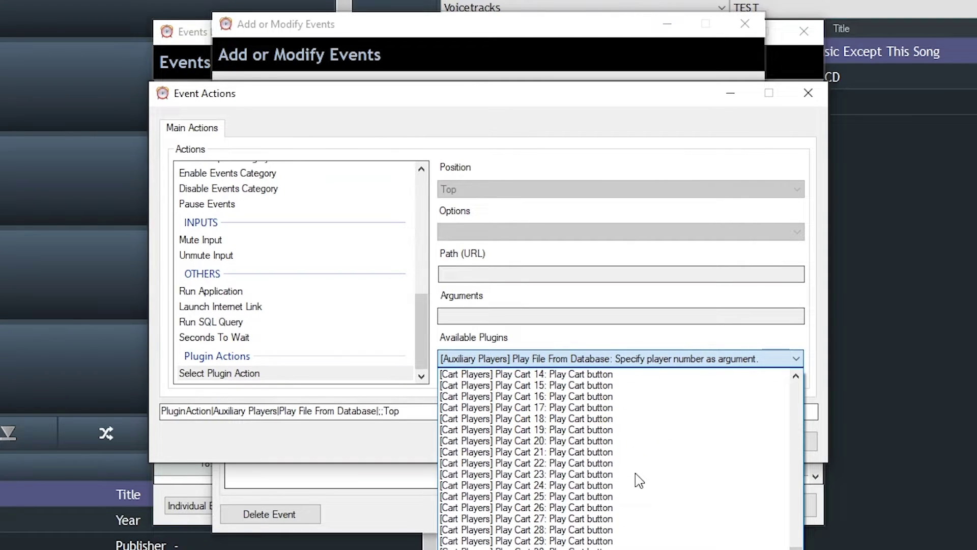
pyautogui.click(585, 540)
pyautogui.click(689, 442)
pyautogui.click(774, 445)
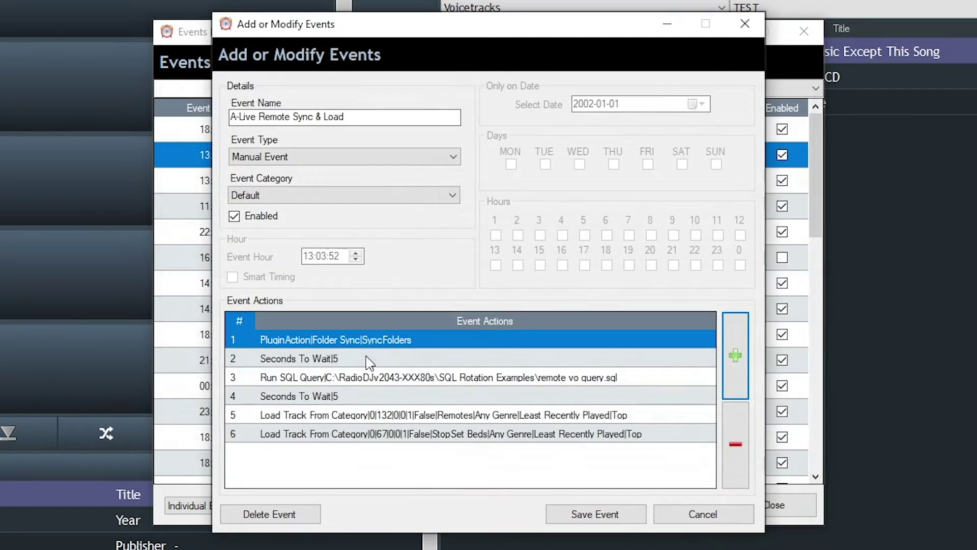
# - Review the wait actions and browse the Run SQL Query action's query file
pyautogui.click(448, 357)
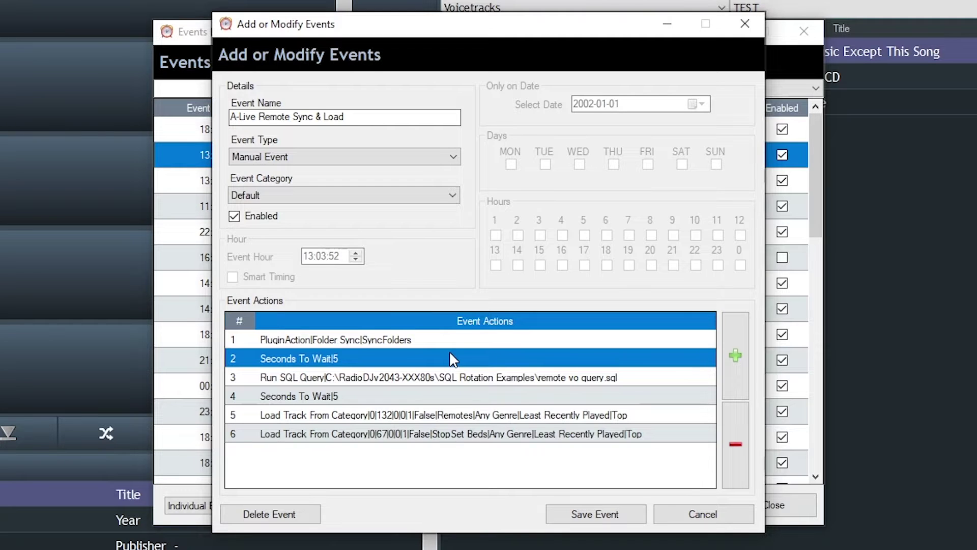
pyautogui.click(376, 377)
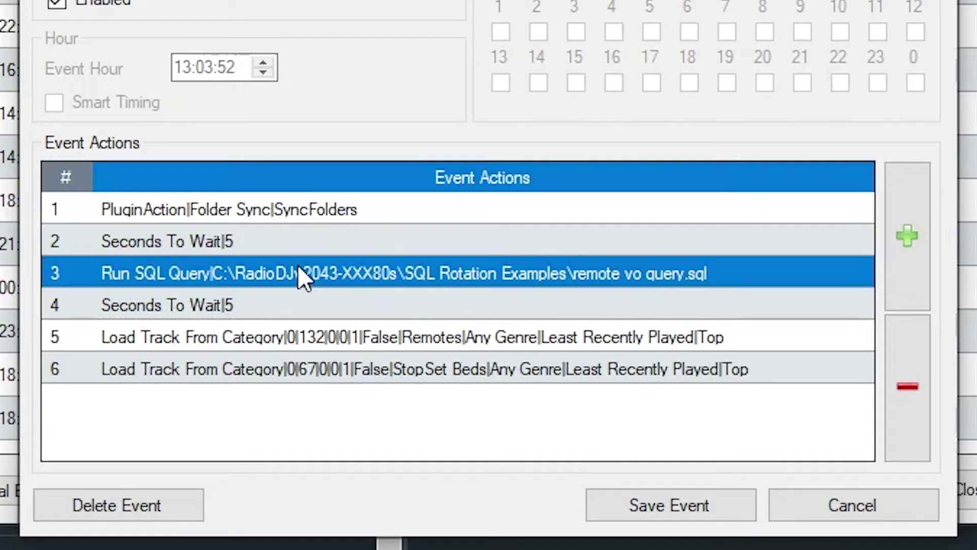
pyautogui.doubleClick(299, 268)
pyautogui.scroll(-4, 271, 162)
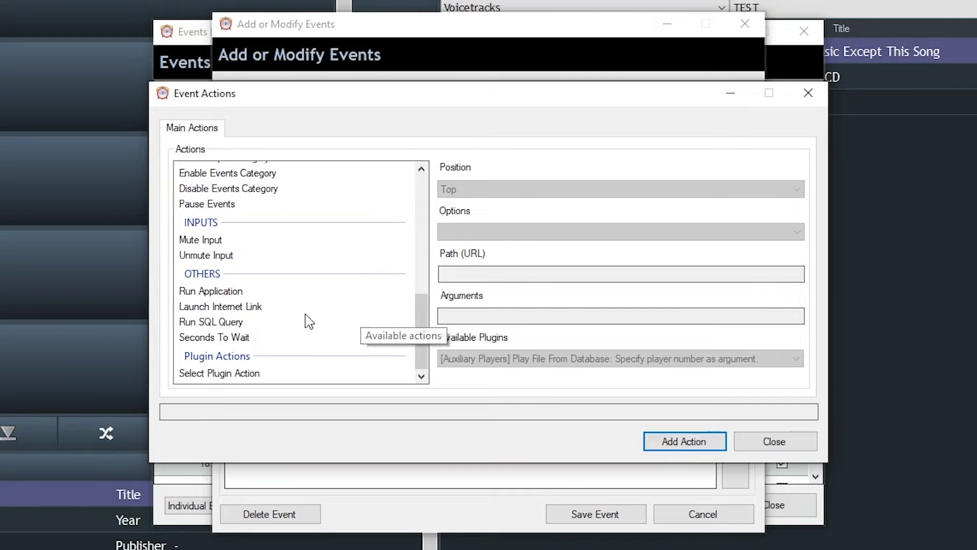
pyautogui.click(252, 323)
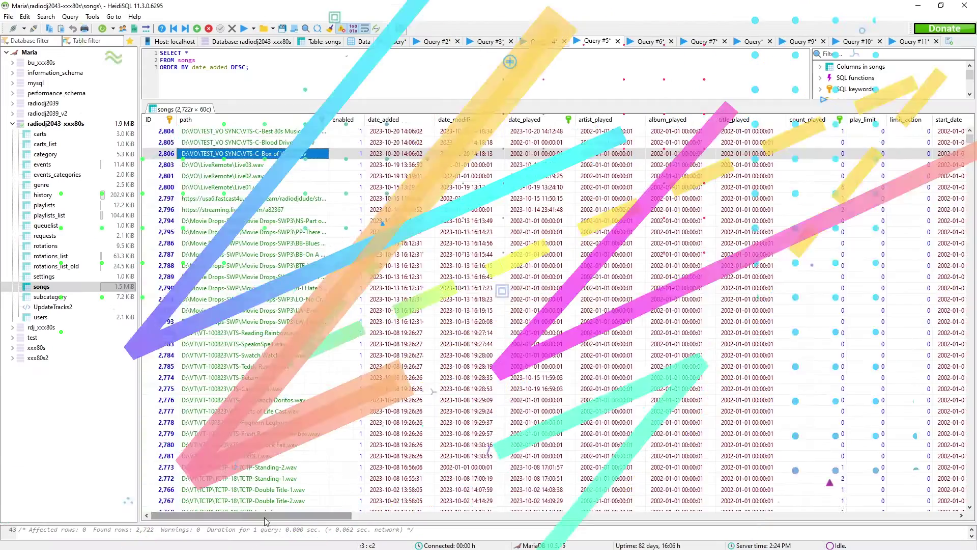
pyautogui.moveTo(330, 516); pyautogui.dragTo(450, 512)
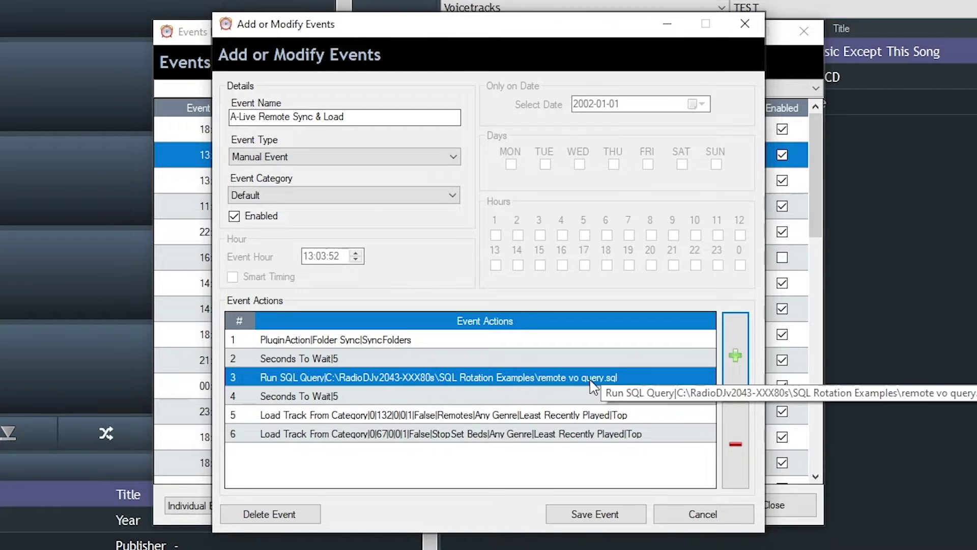
pyautogui.click(326, 398)
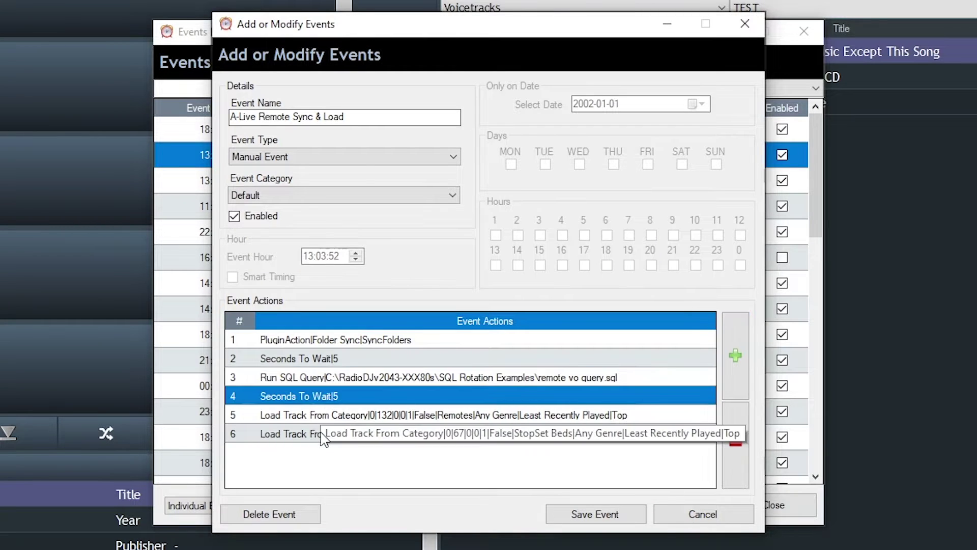
# - Step through the StopSet Beds and Remotes load-track actions
pyautogui.click(444, 436)
pyautogui.click(439, 415)
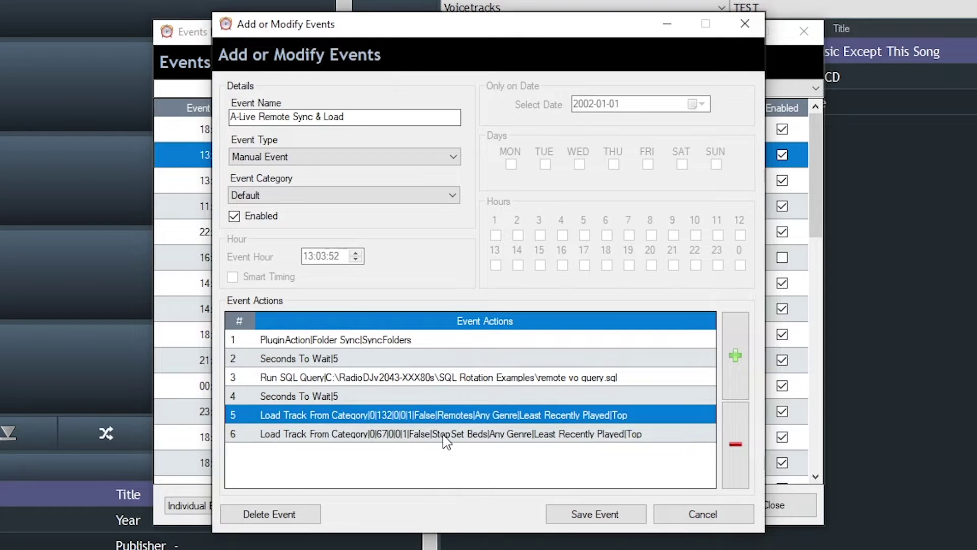
pyautogui.click(443, 434)
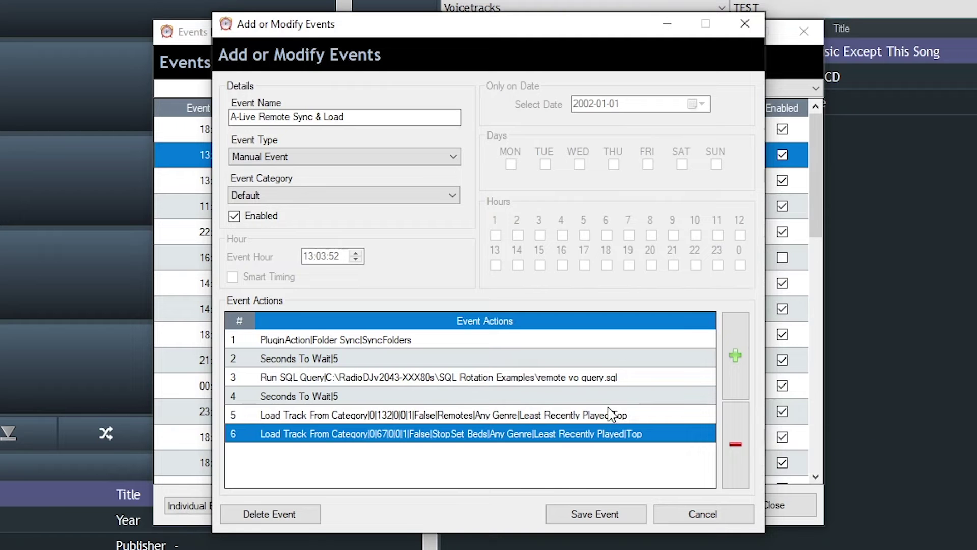
pyautogui.click(697, 360)
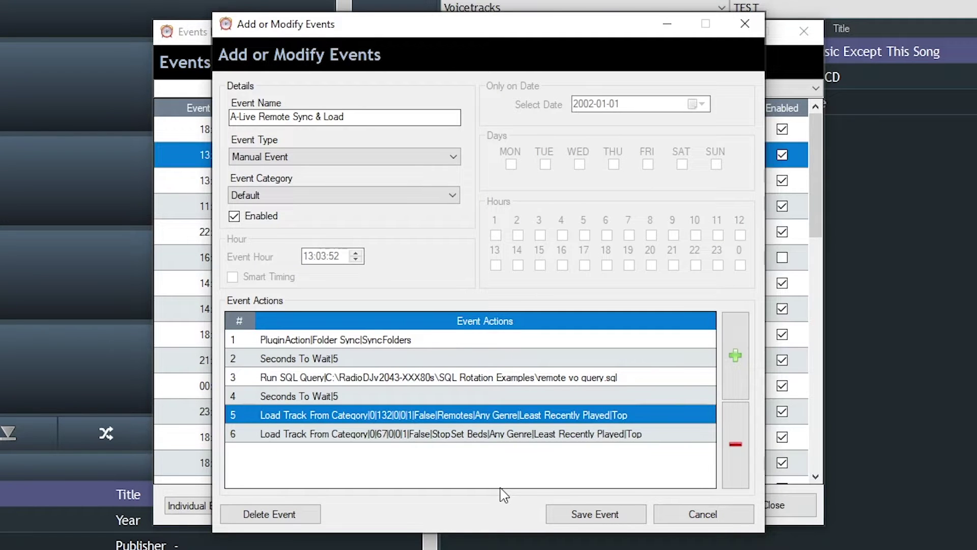
pyautogui.click(556, 437)
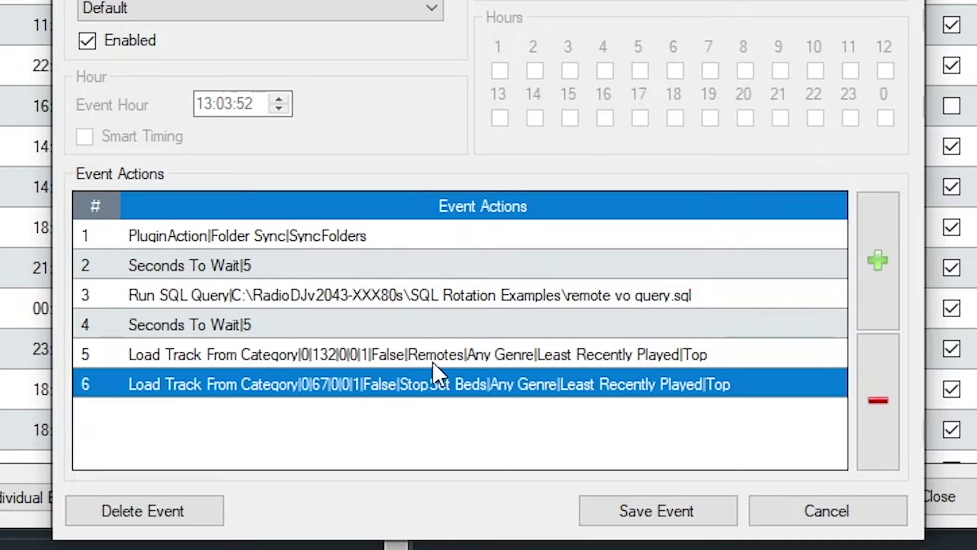
pyautogui.click(453, 418)
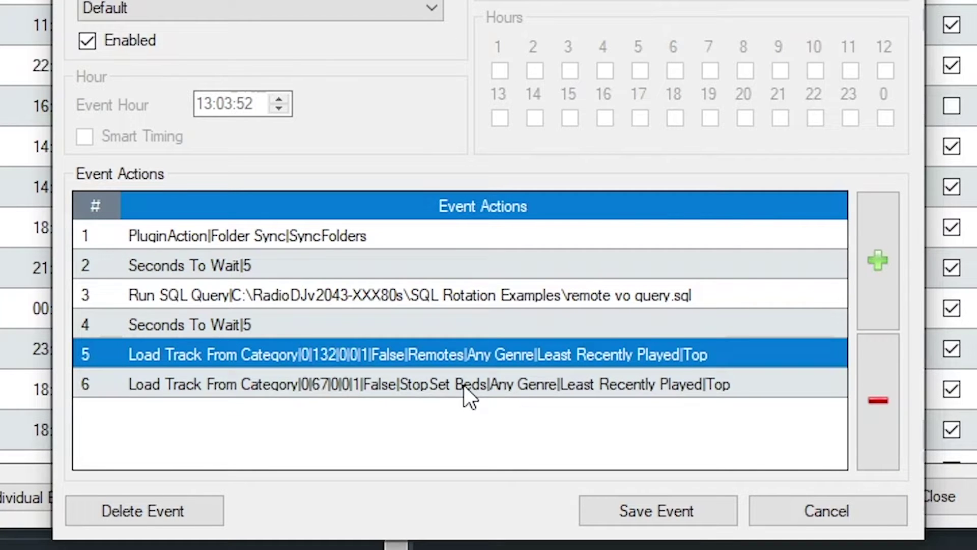
pyautogui.click(463, 385)
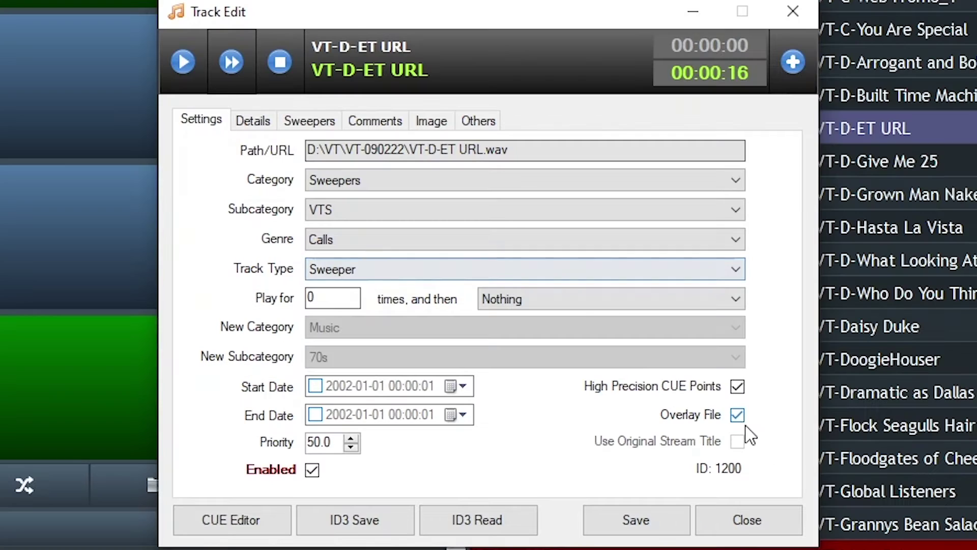
# - Untick and re-tick Overlay File, then select the Run SQL Query action
pyautogui.click(737, 415)
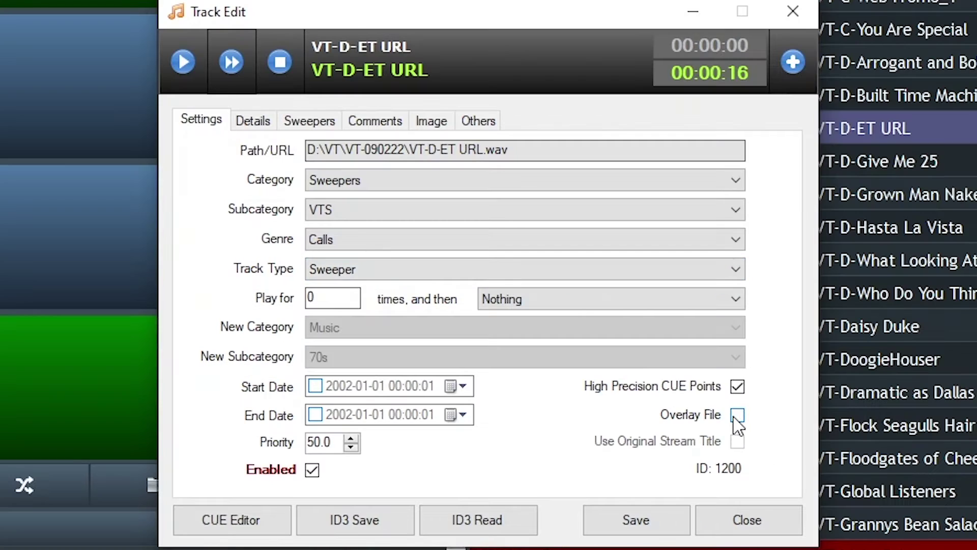
pyautogui.click(739, 416)
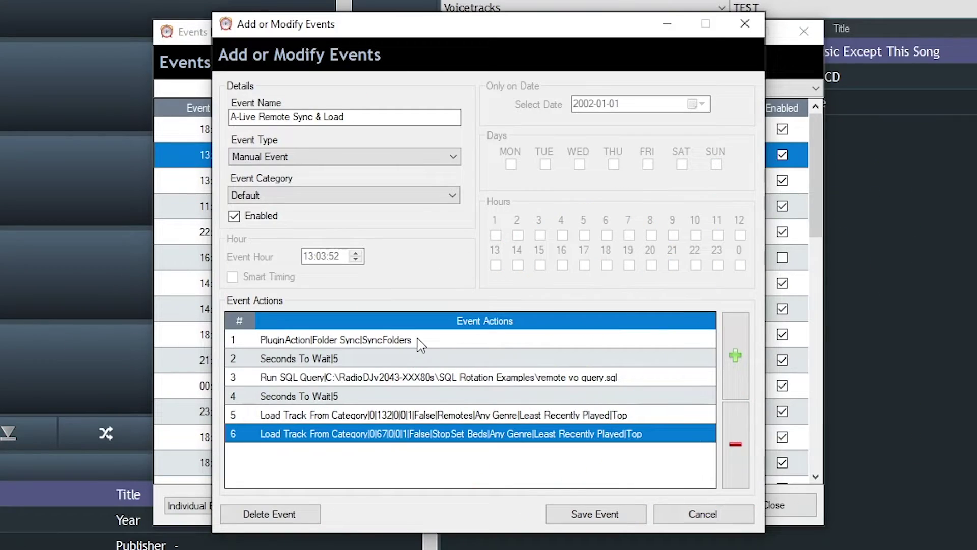
pyautogui.click(640, 382)
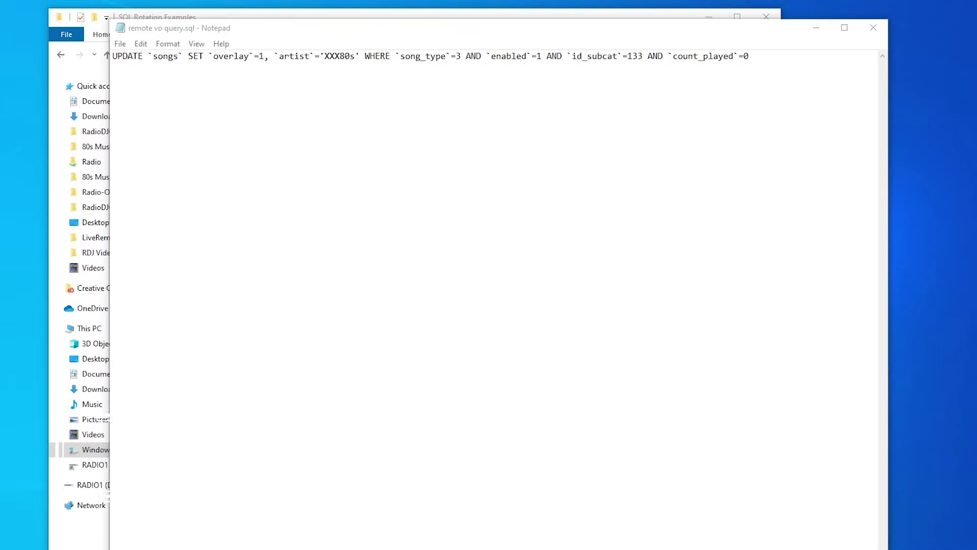
# - Delete the `artist`='XXX80s' assignment from the UPDATE query, leaving only overlay=1
pyautogui.moveTo(113, 57); pyautogui.dragTo(777, 62)
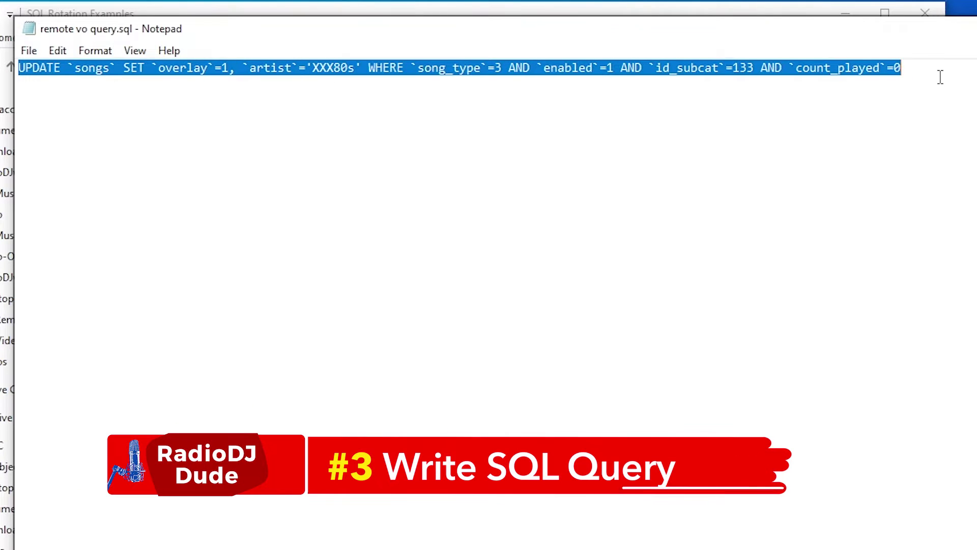
pyautogui.click(963, 92)
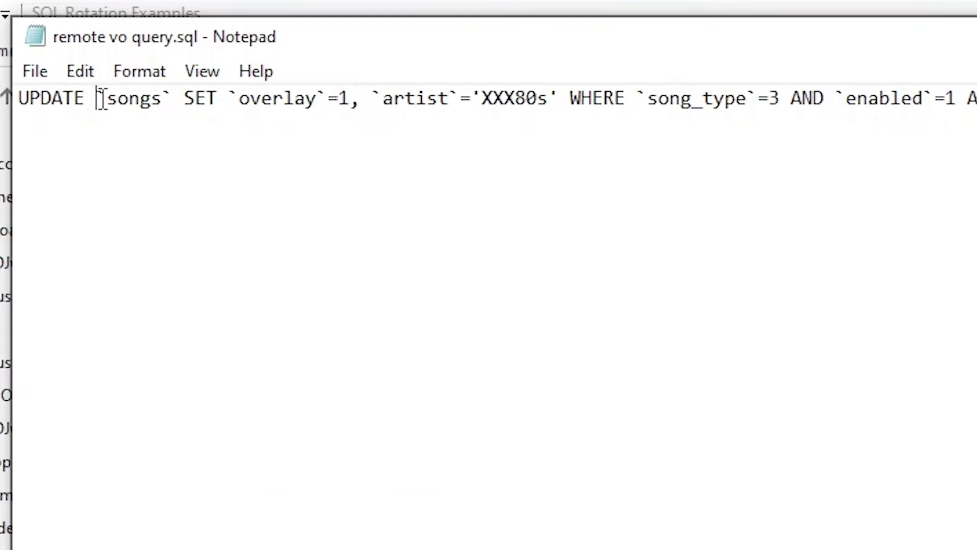
pyautogui.moveTo(99, 98); pyautogui.dragTo(173, 98)
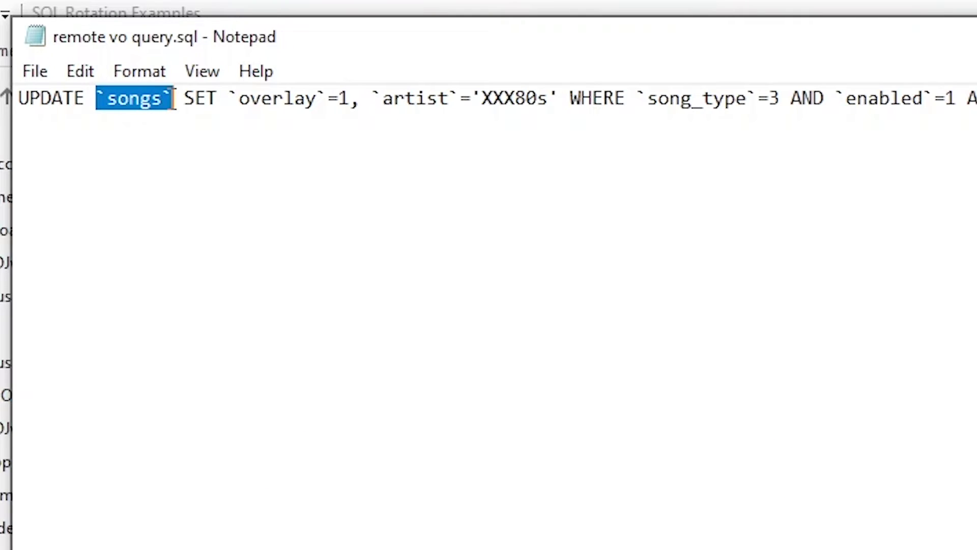
pyautogui.click(198, 333)
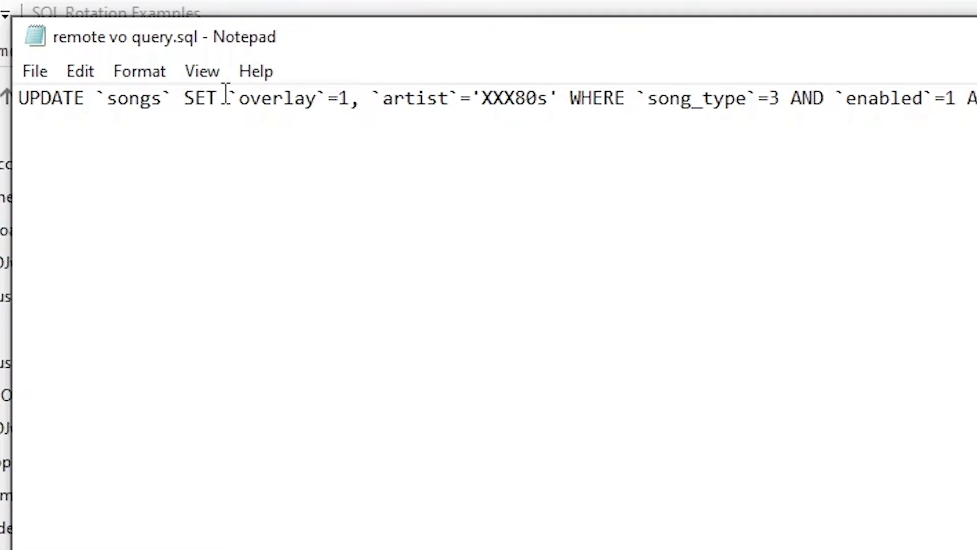
pyautogui.moveTo(228, 97); pyautogui.dragTo(351, 96)
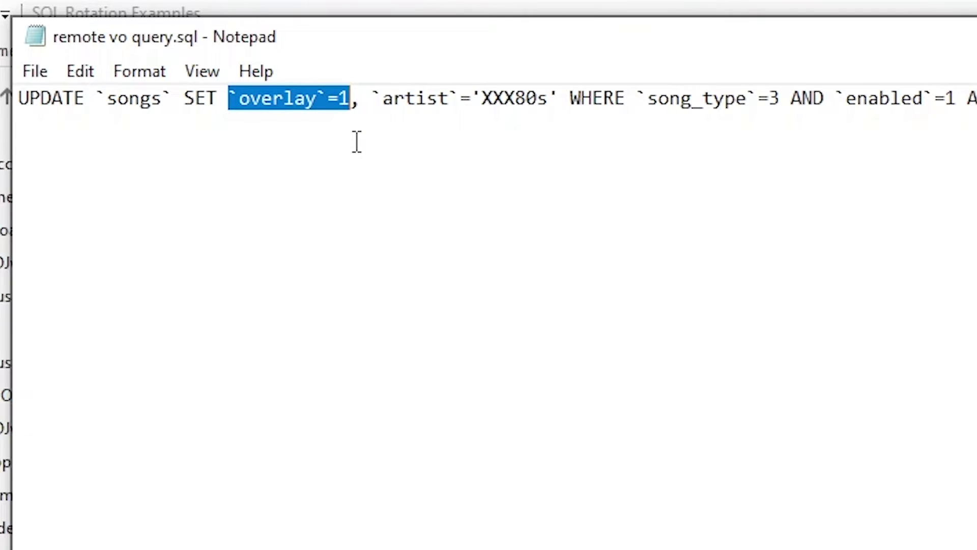
pyautogui.moveTo(373, 98); pyautogui.dragTo(557, 113)
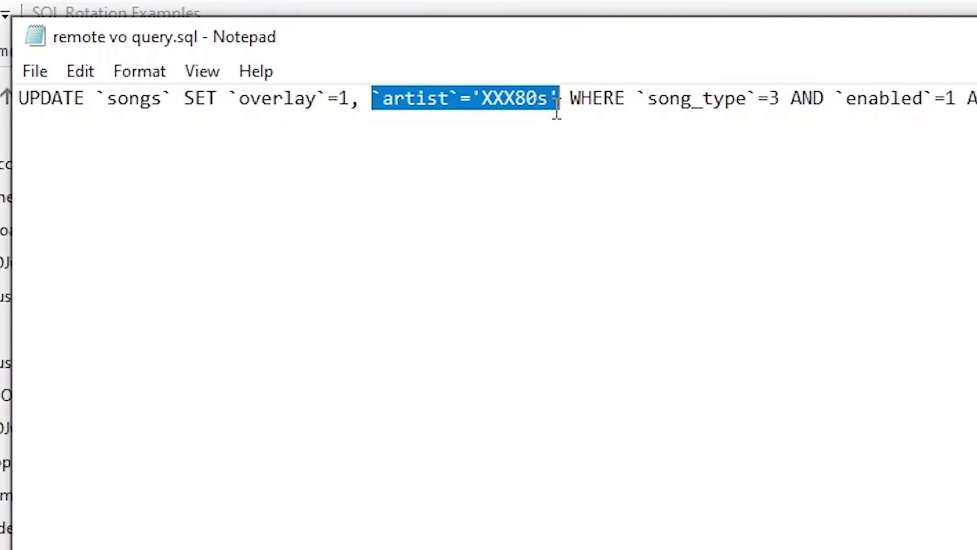
pyautogui.press('BackSpace')
pyautogui.press('BackSpace')
pyautogui.press('BackSpace')
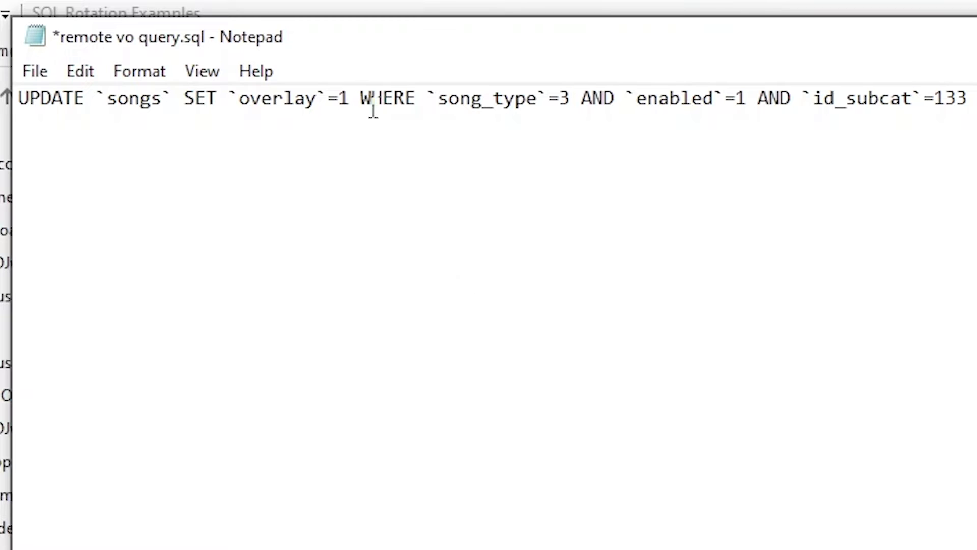
# - Review the remaining WHERE conditions: song_type=3, enabled=1 and id_subcat=133
pyautogui.moveTo(359, 97); pyautogui.dragTo(571, 104)
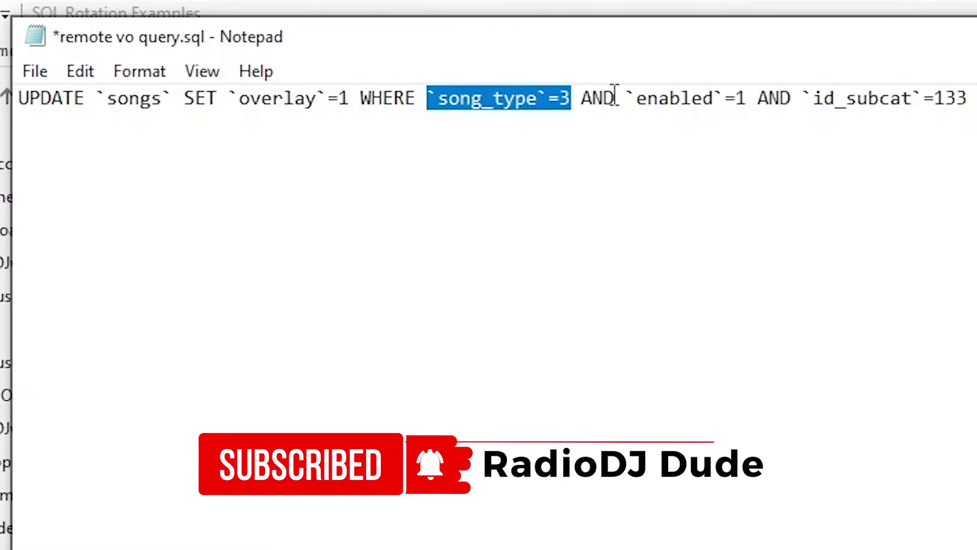
pyautogui.moveTo(627, 98); pyautogui.dragTo(742, 114)
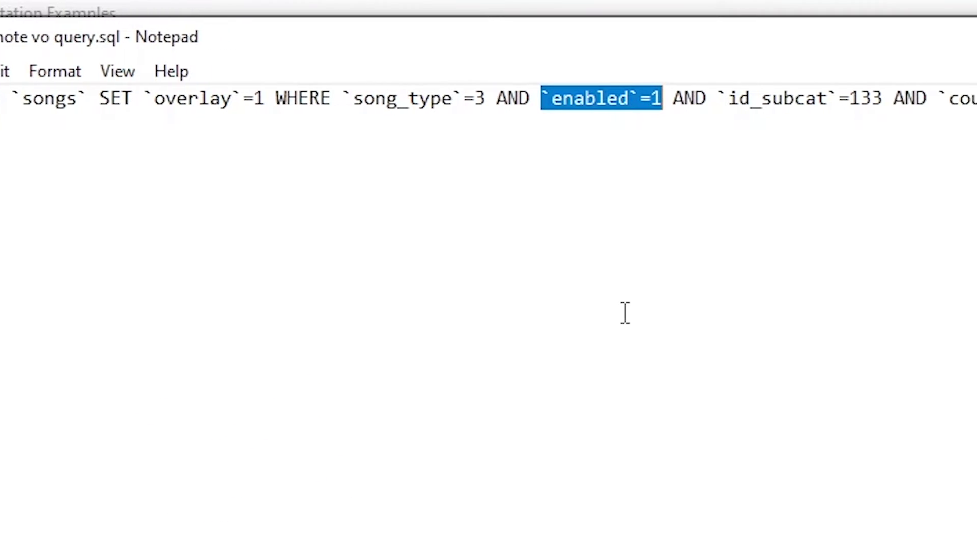
pyautogui.moveTo(717, 97); pyautogui.dragTo(800, 98)
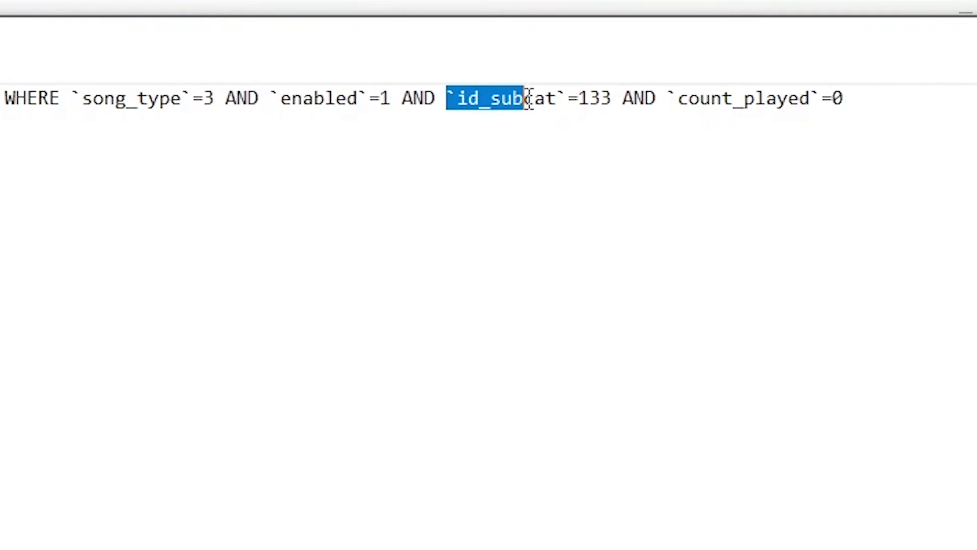
pyautogui.moveTo(529, 98); pyautogui.dragTo(613, 98)
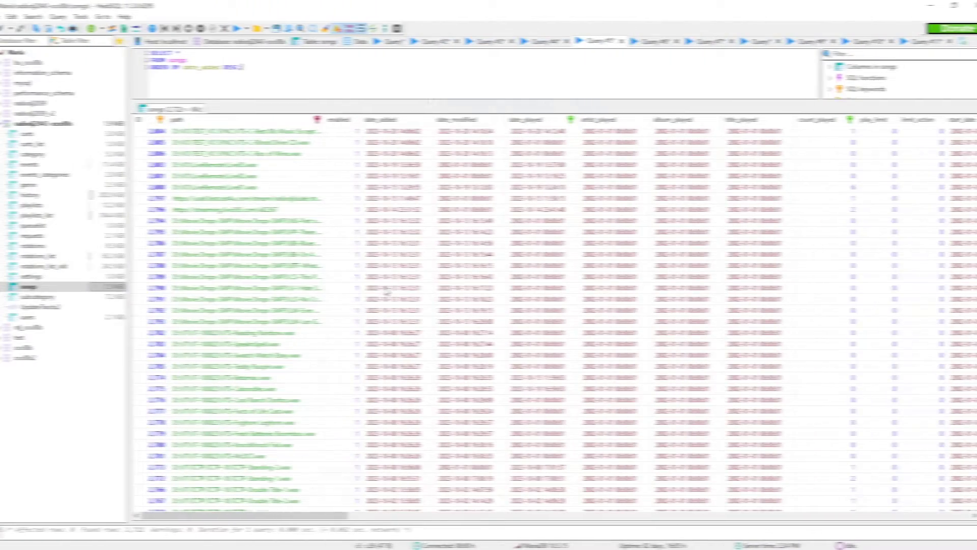
# - Inspect the newest voiceover rows in HeidiSQL, confirming their id_subcat is 133
pyautogui.click(224, 129)
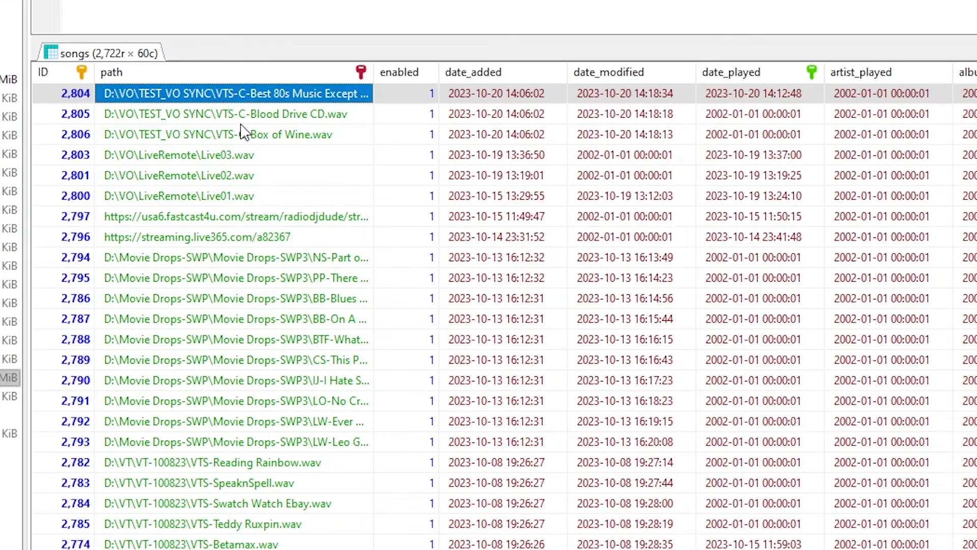
pyautogui.click(245, 133)
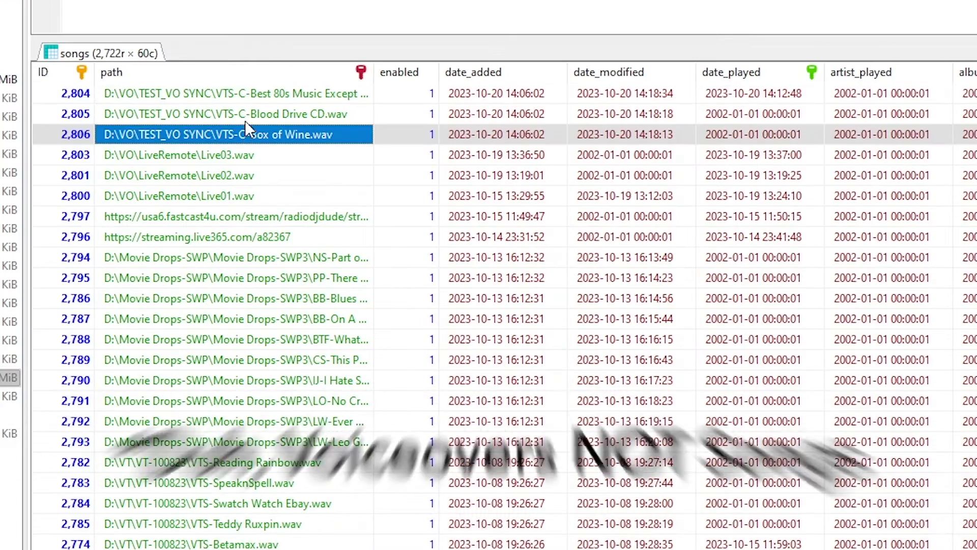
pyautogui.moveTo(262, 513); pyautogui.dragTo(469, 512)
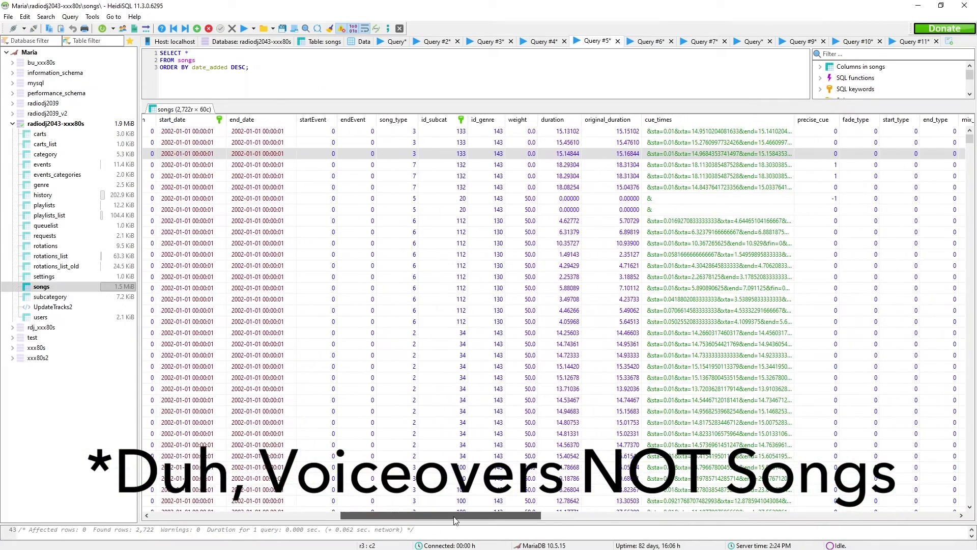
pyautogui.click(387, 132)
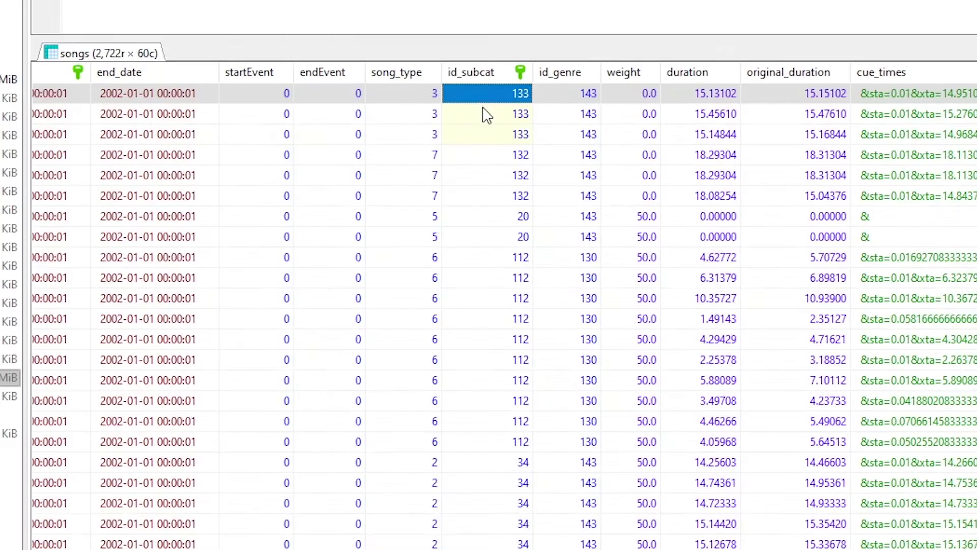
pyautogui.click(390, 143)
pyautogui.click(390, 154)
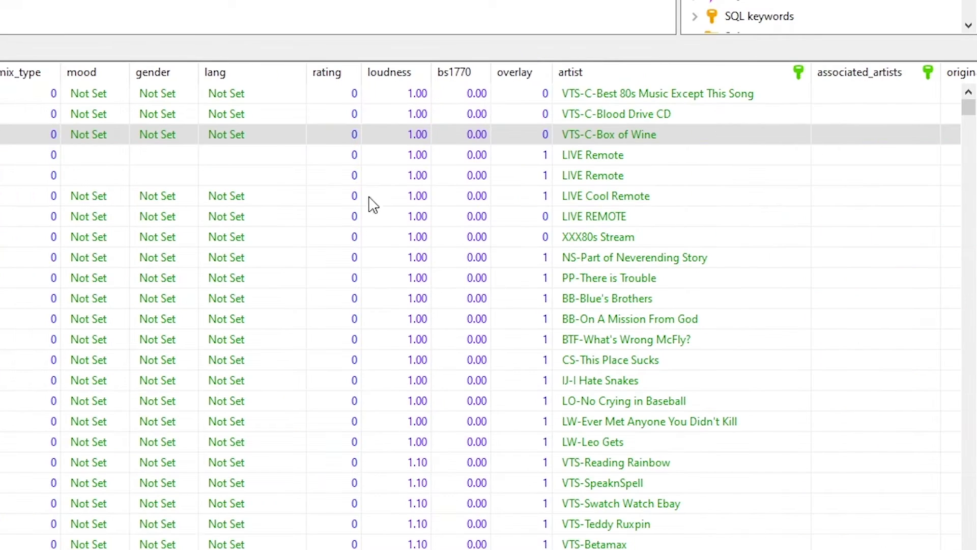
# - Check the voiceovers' overlay values, then review the count_played=0 condition in Notepad
pyautogui.click(519, 93)
pyautogui.click(529, 114)
pyautogui.click(530, 140)
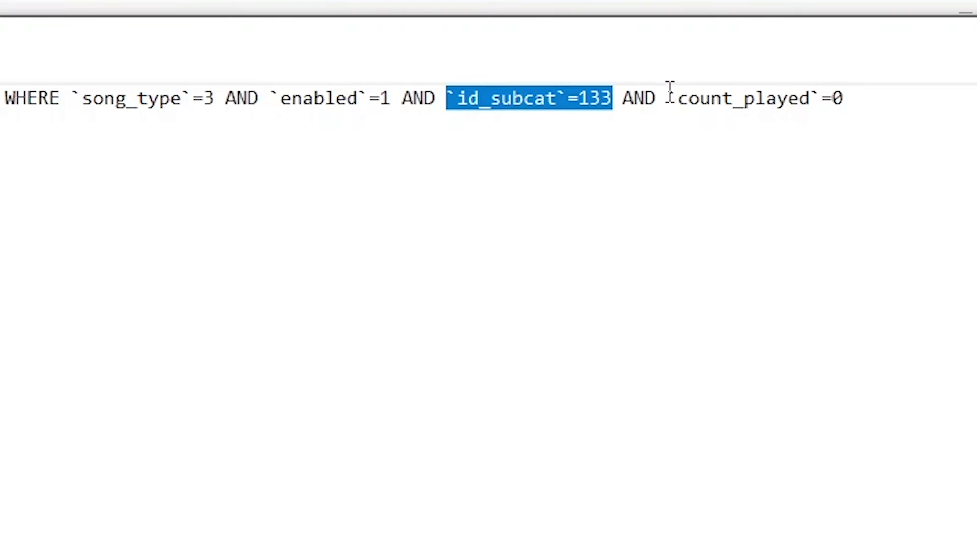
pyautogui.moveTo(668, 98); pyautogui.dragTo(853, 99)
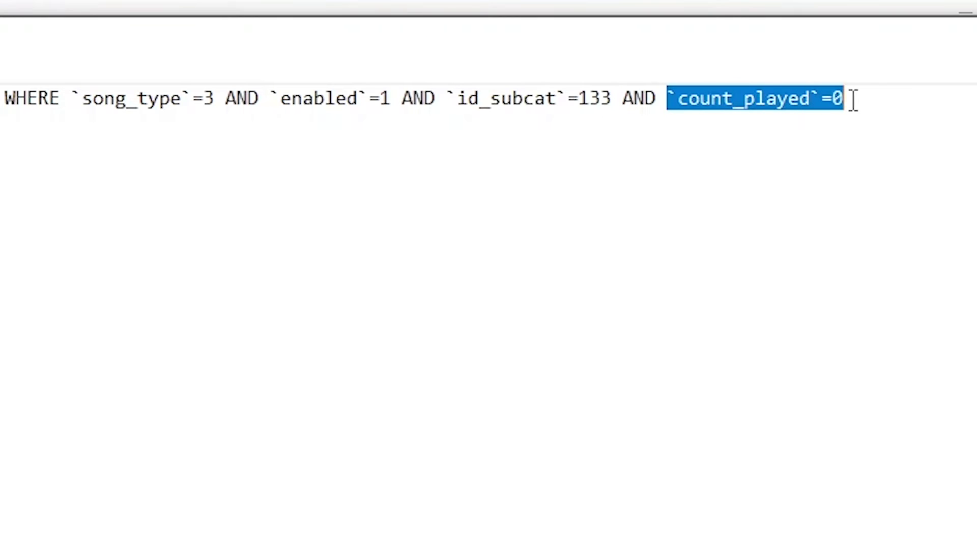
pyautogui.click(883, 151)
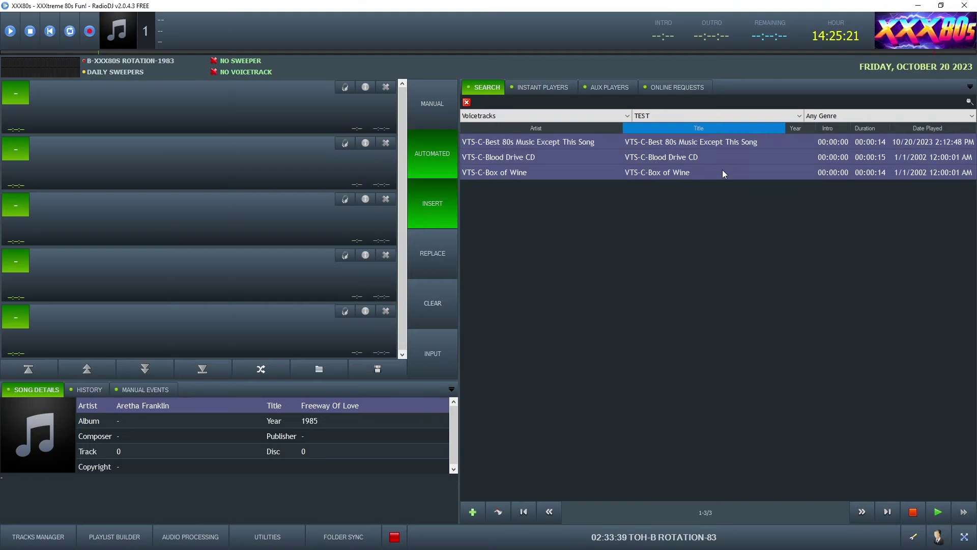
# - Delete the Box of Wine voicetrack from the RadioDJ database
pyautogui.rightClick(722, 170)
pyautogui.click(762, 235)
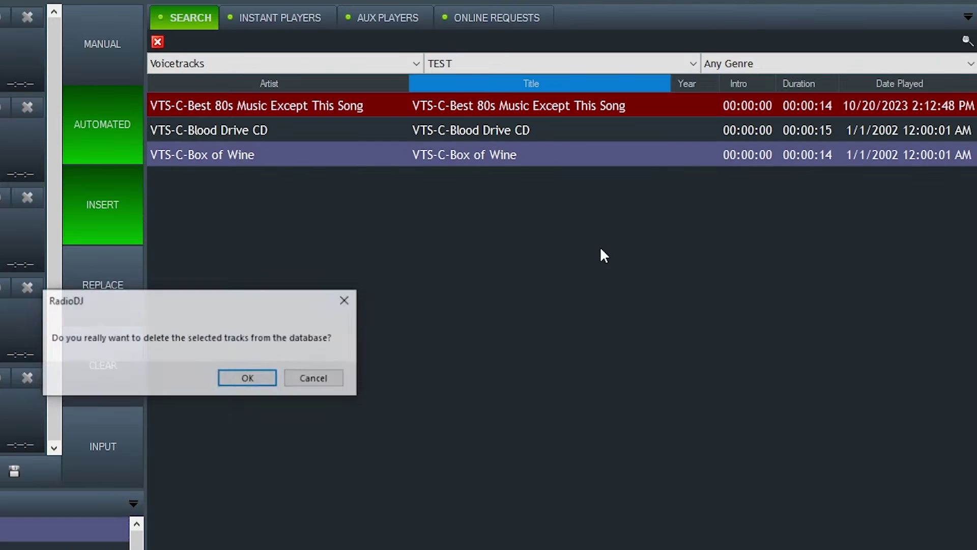
pyautogui.click(530, 312)
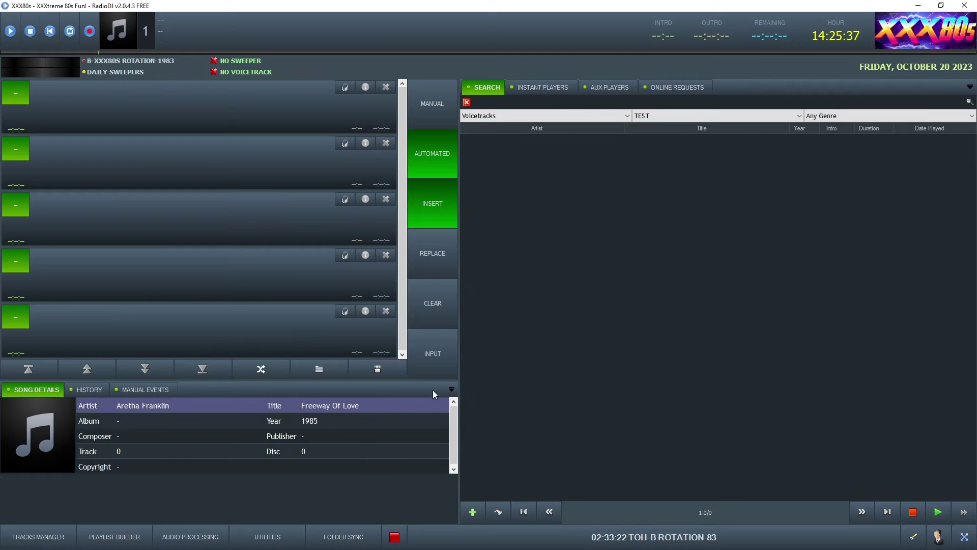
# - Run the A-Live Remote Sync & Load event, then refresh the TEST subcategory results
pyautogui.click(145, 389)
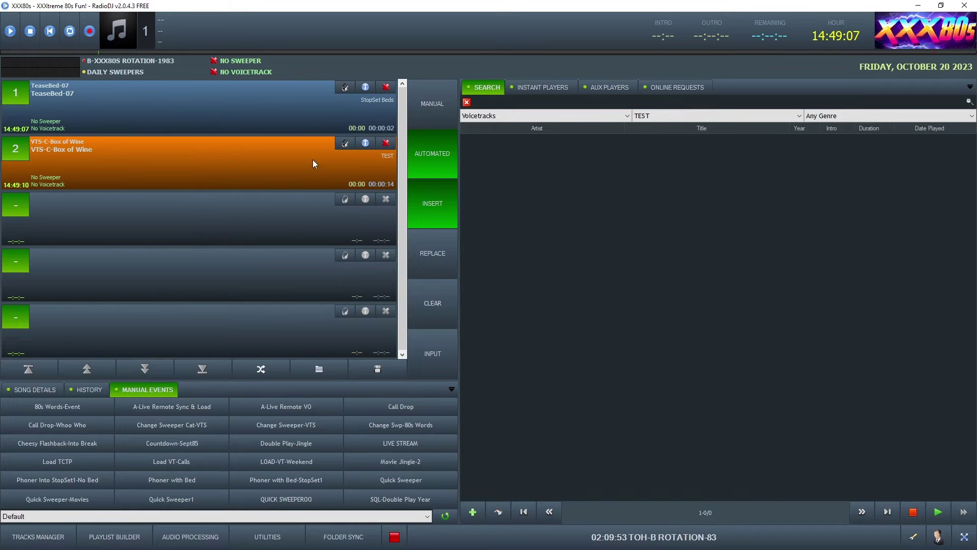
pyautogui.click(654, 121)
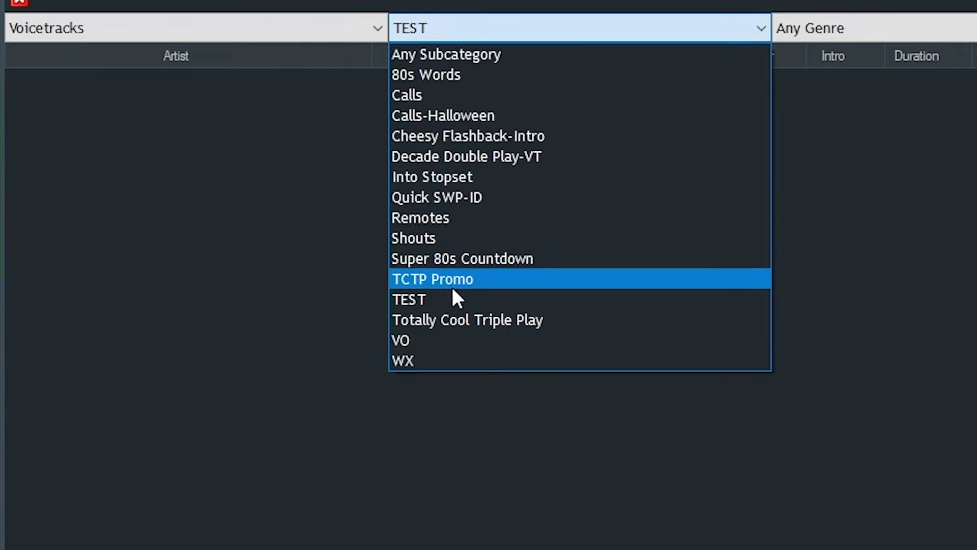
pyautogui.click(659, 231)
pyautogui.click(451, 31)
pyautogui.click(433, 301)
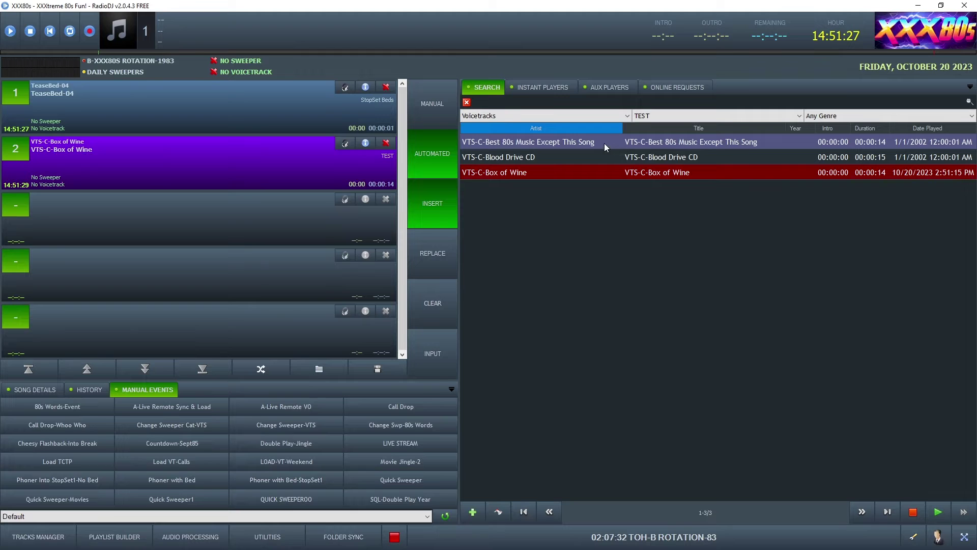
# - Confirm Overlay File is ticked for the Best 80s, Blood Drive CD and Box of Wine voiceovers
pyautogui.rightClick(604, 142)
pyautogui.click(635, 175)
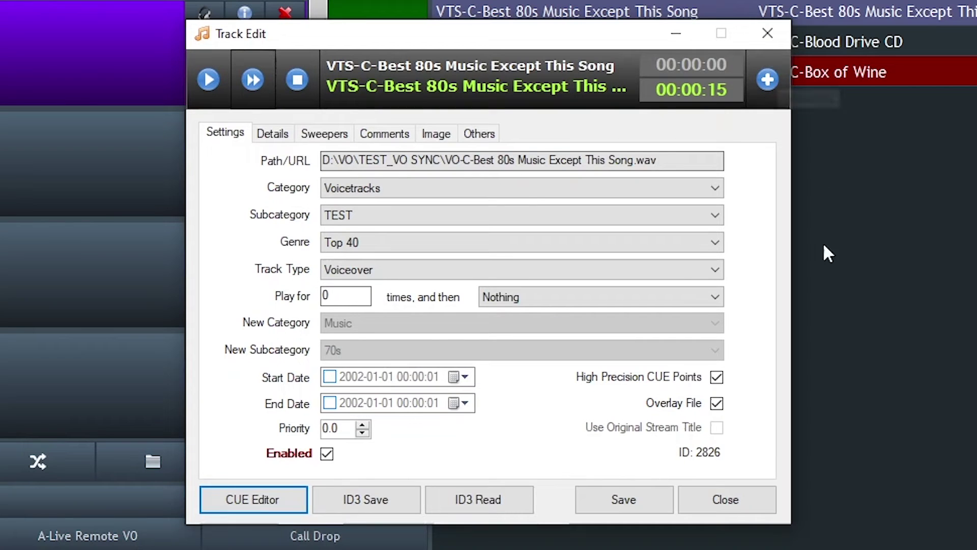
pyautogui.click(603, 338)
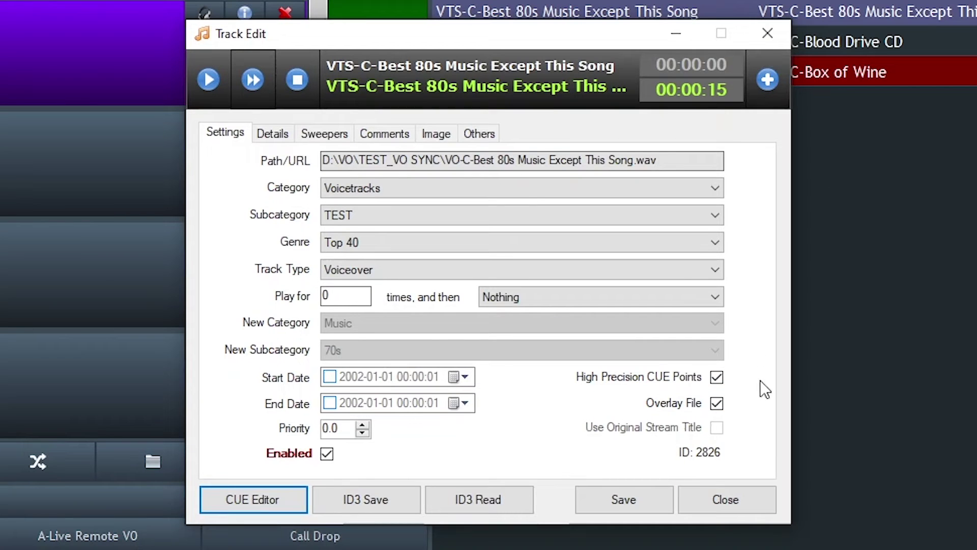
pyautogui.click(759, 511)
pyautogui.click(776, 40)
pyautogui.rightClick(788, 35)
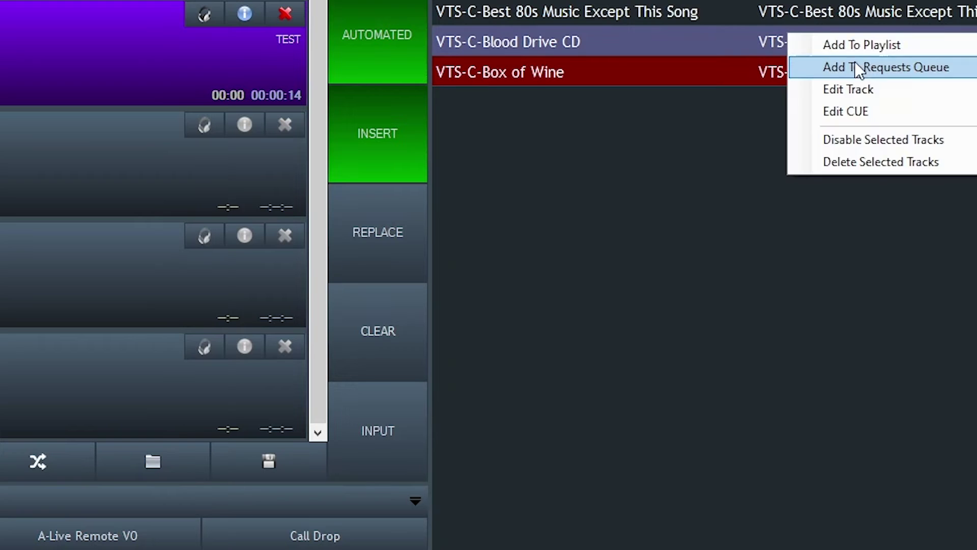
pyautogui.click(869, 91)
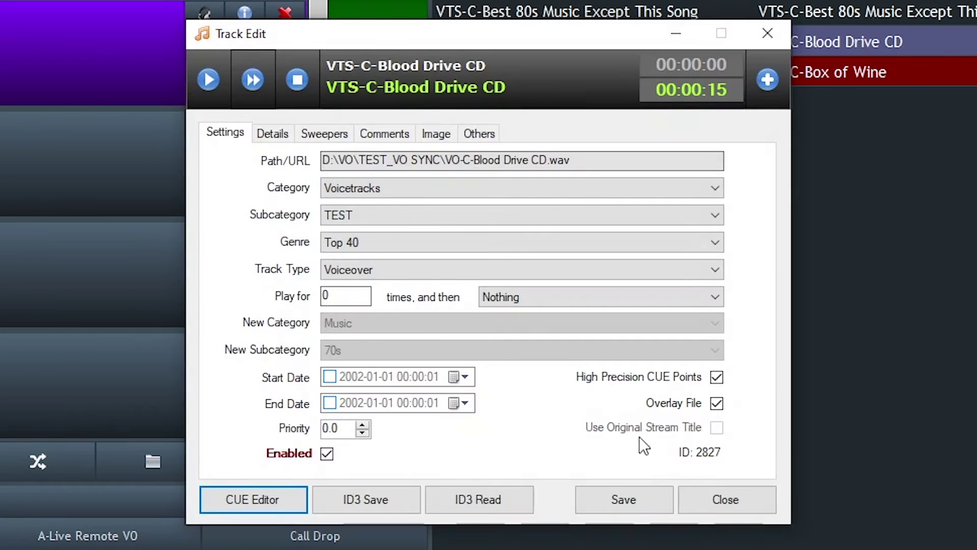
pyautogui.click(735, 498)
pyautogui.click(750, 75)
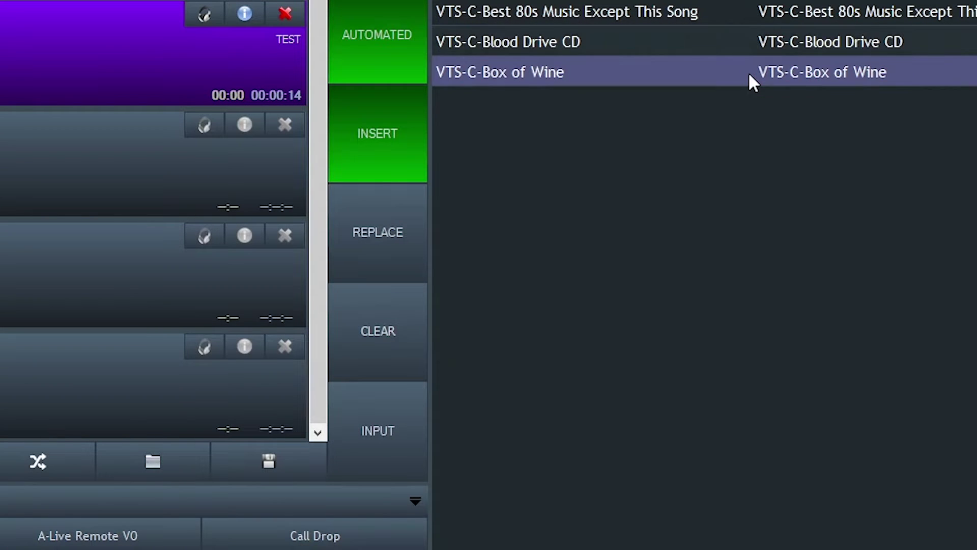
pyautogui.rightClick(748, 72)
pyautogui.click(822, 126)
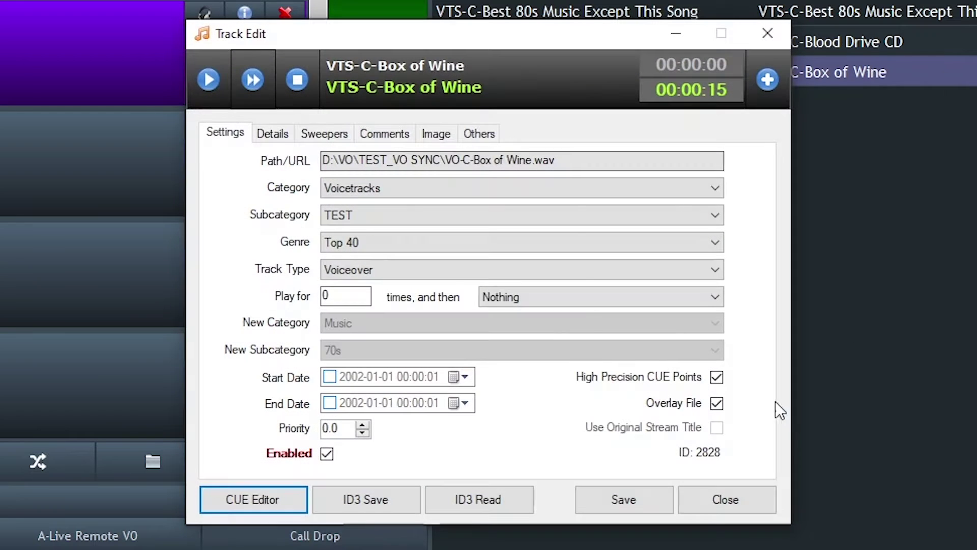
pyautogui.click(732, 504)
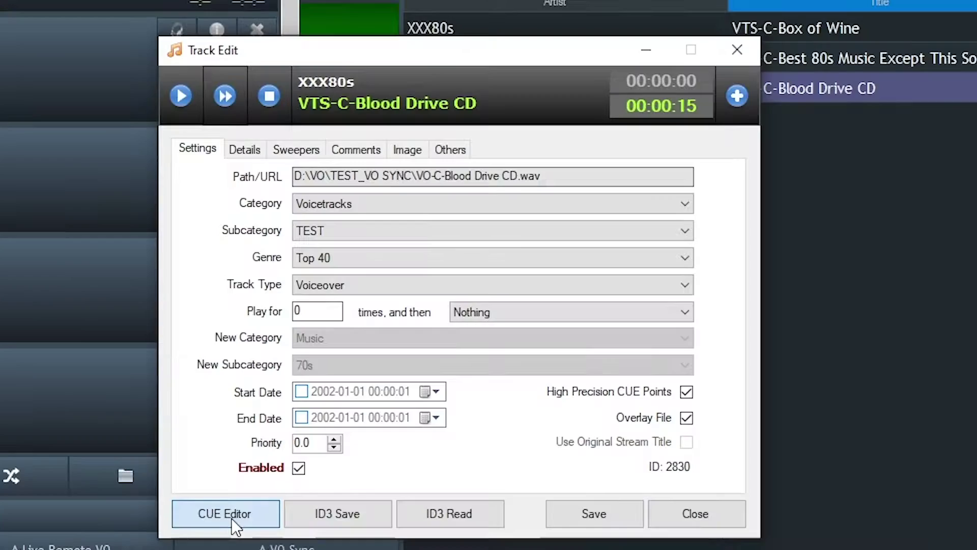
# - Queue the Totally Awesome Radio-XXX80s jingle as playlist item 3 after the voiceover
pyautogui.click(231, 518)
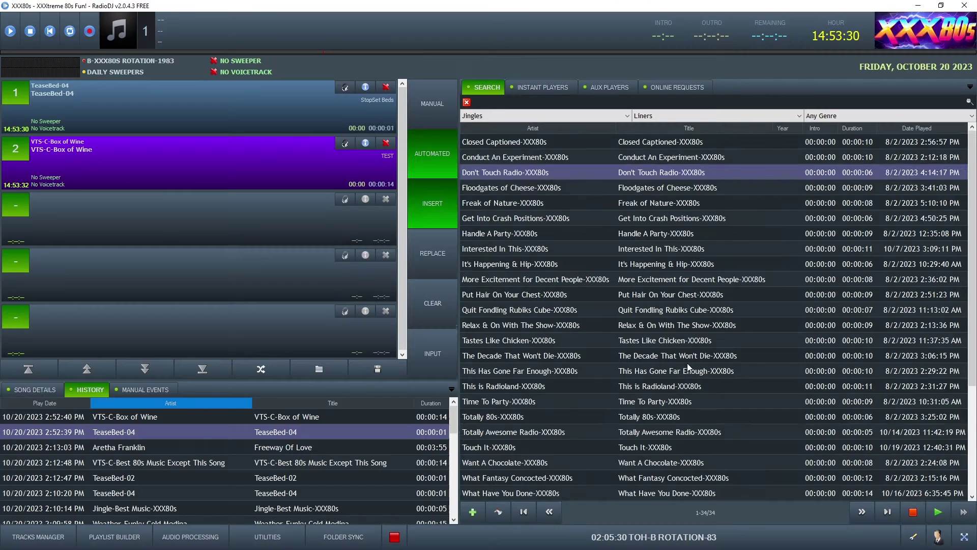
pyautogui.scroll(-3, 692, 365)
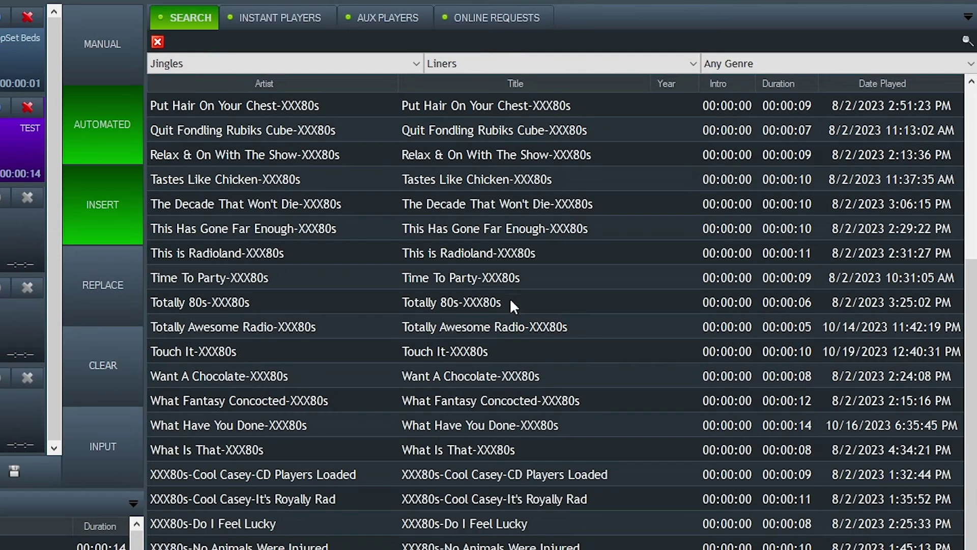
pyautogui.click(704, 278)
pyautogui.moveTo(542, 332); pyautogui.dragTo(197, 236)
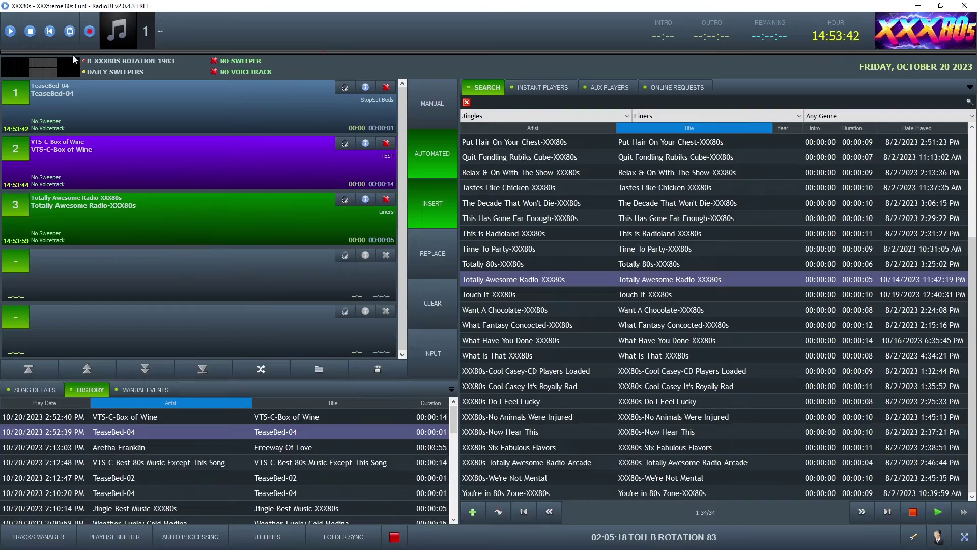
# - Play the playlist through as a test and close the CUE Editor without saving
pyautogui.click(10, 31)
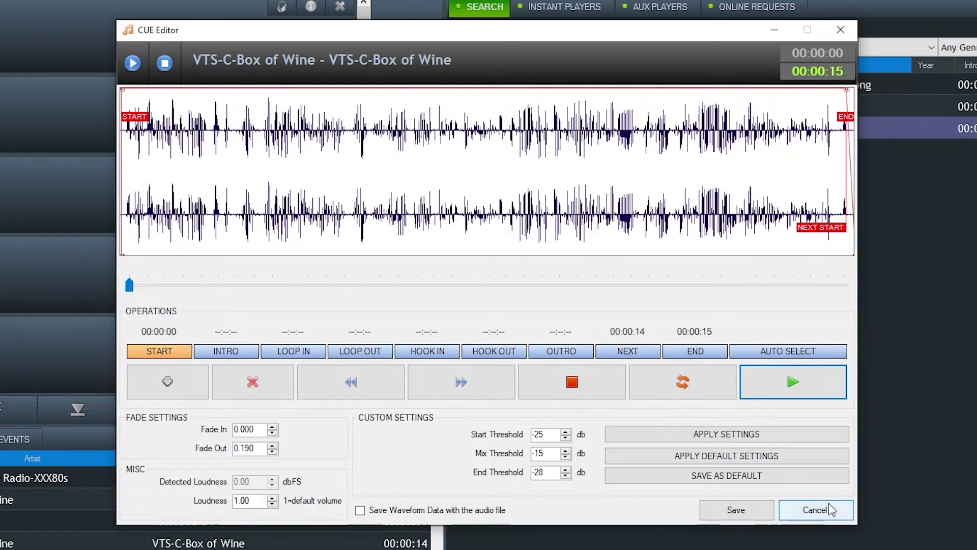
pyautogui.click(814, 507)
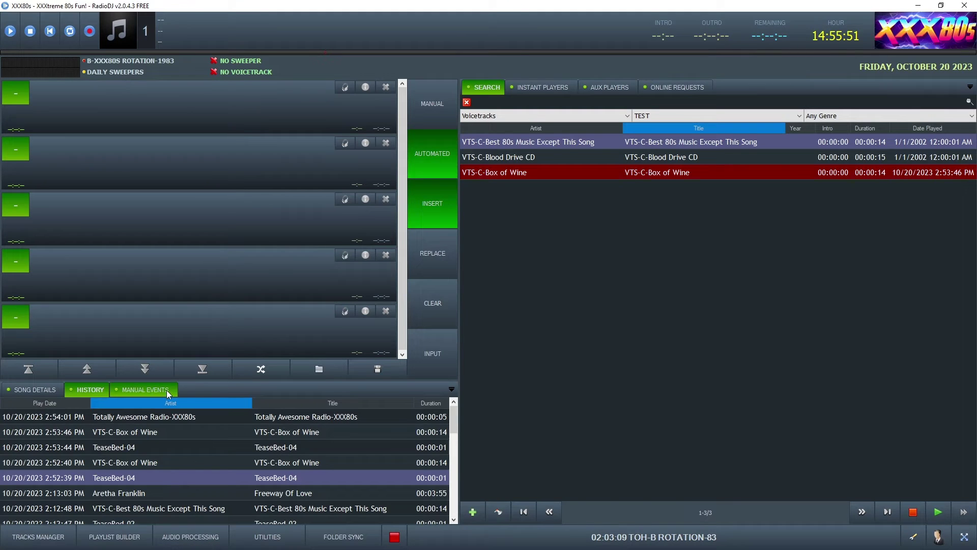
pyautogui.click(168, 392)
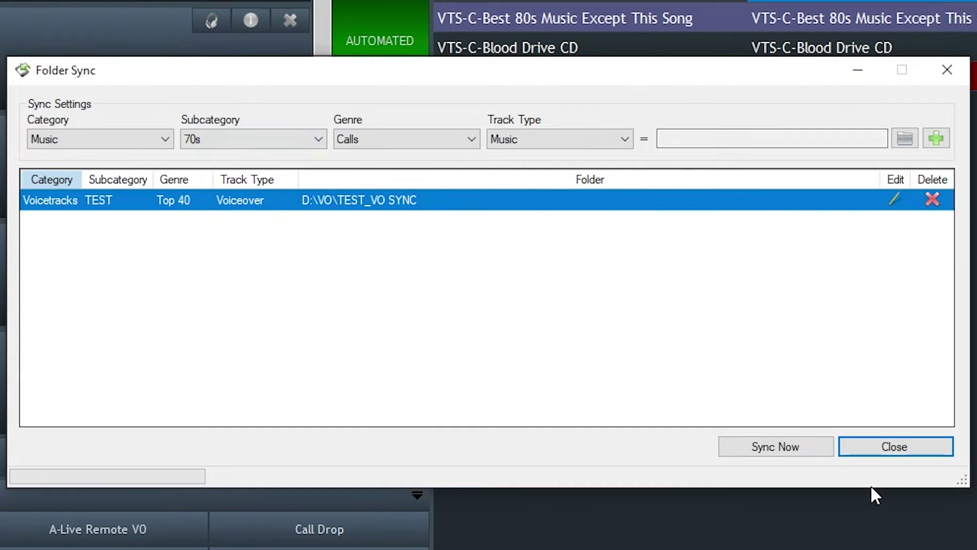
# - Review the Voicetracks/TEST rule for D:\VO\TEST_VO SYNC, then close Folder Sync
pyautogui.click(559, 138)
pyautogui.click(550, 246)
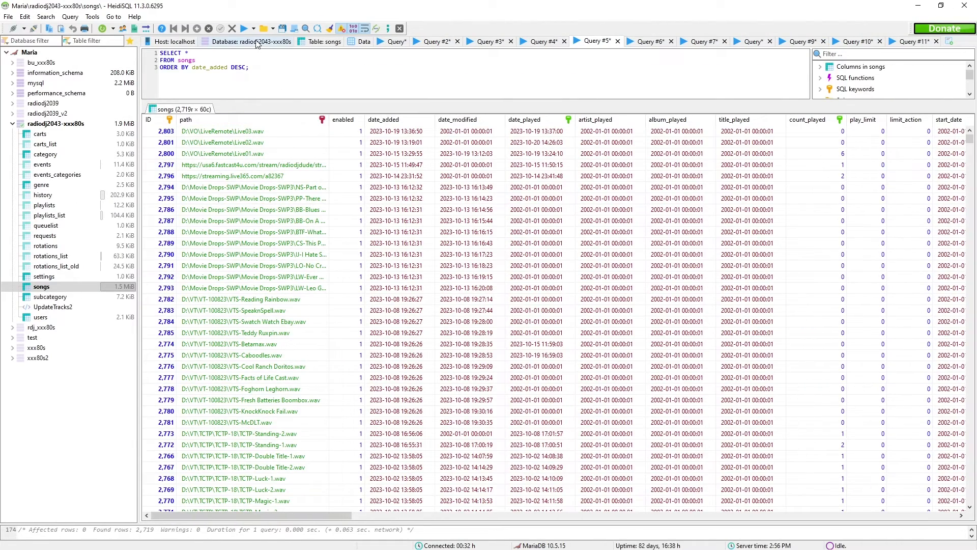
# - Re-run the songs query and confirm Best 80s, Blood Drive CD and Box of Wine show overlay 1
pyautogui.click(240, 27)
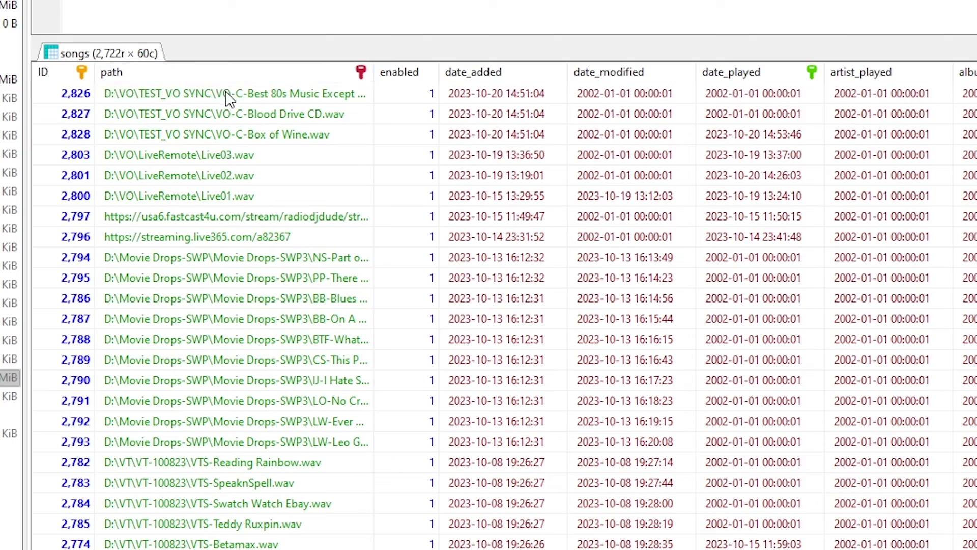
pyautogui.click(228, 97)
pyautogui.keyDown('shift'); pyautogui.click(233, 118); pyautogui.keyUp('shift')
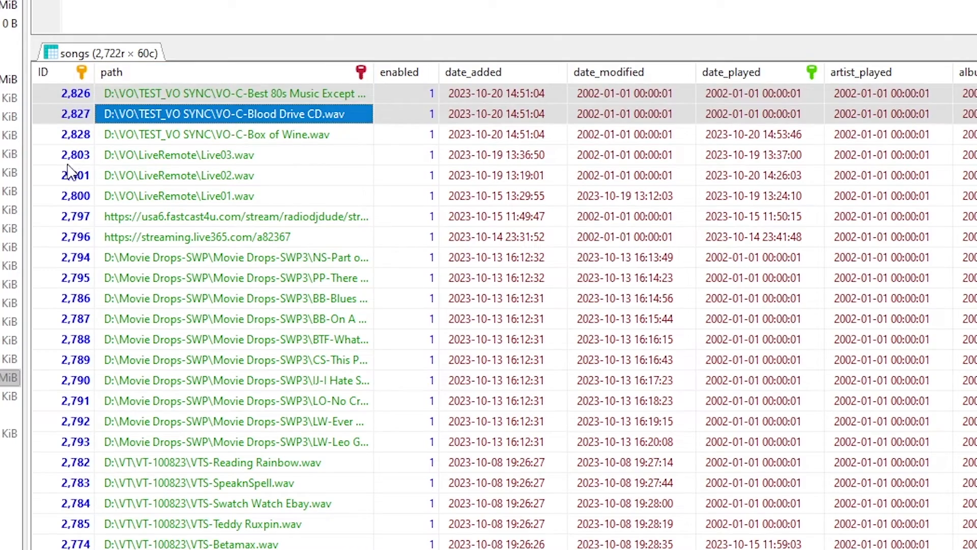
pyautogui.click(185, 135)
pyautogui.hscroll(15, 503, 306)
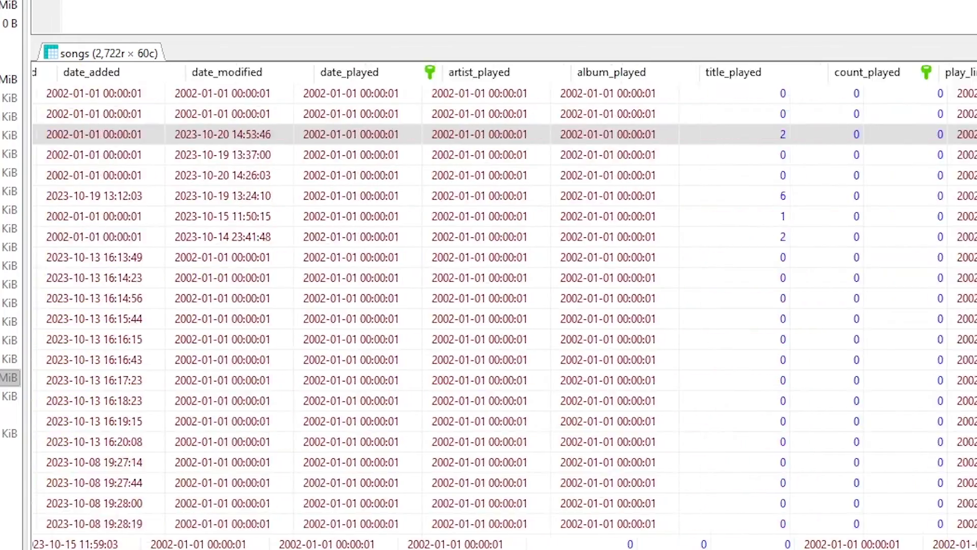
pyautogui.hscroll(15, 504, 306)
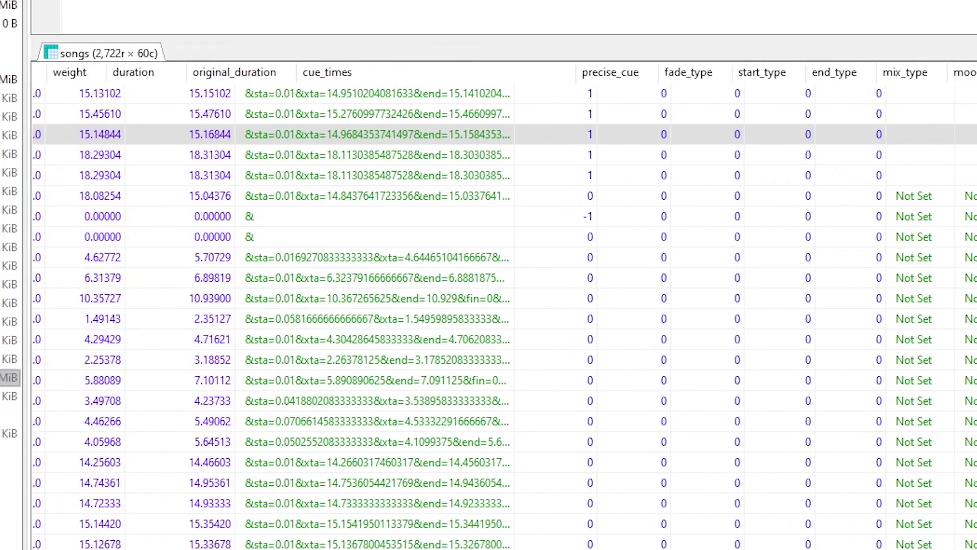
pyautogui.hscroll(1, 859, 65)
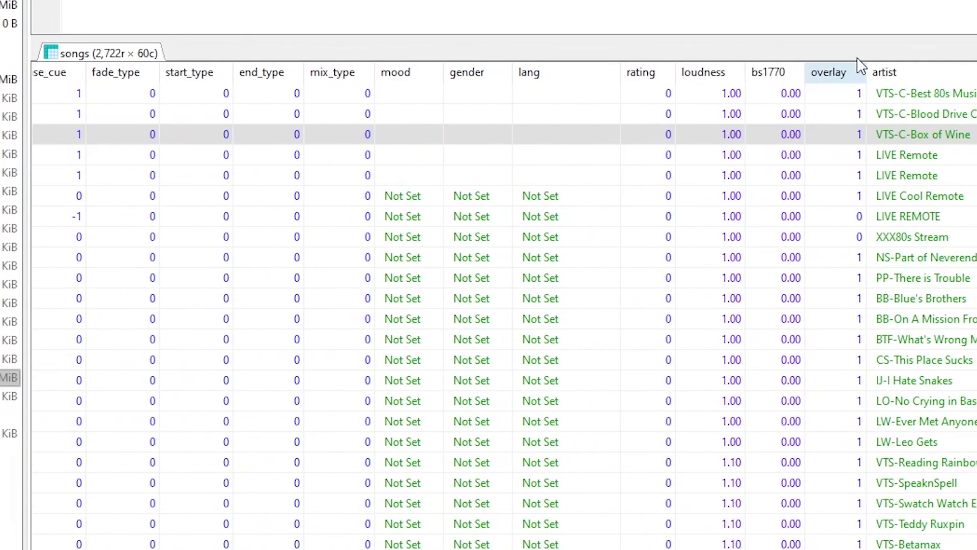
pyautogui.click(853, 92)
pyautogui.click(853, 113)
pyautogui.click(853, 135)
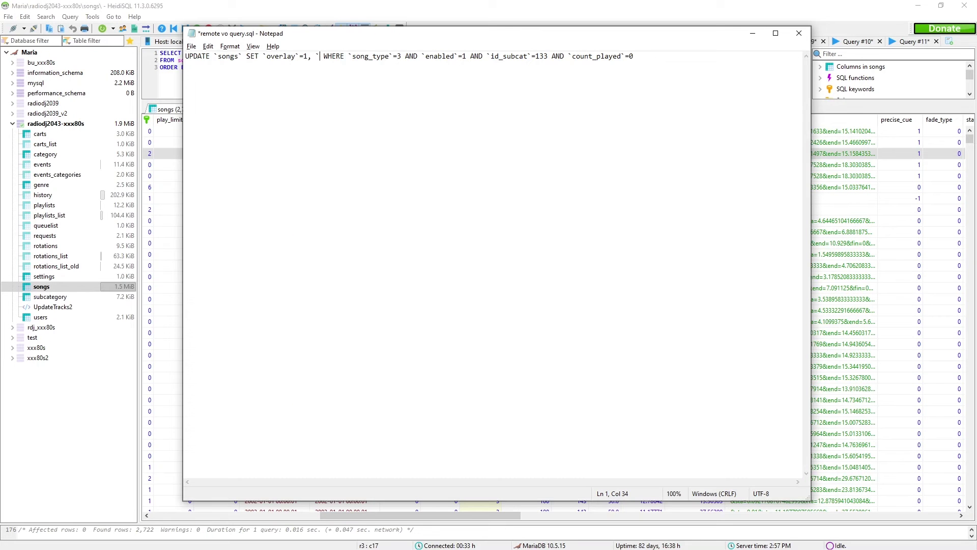
# - Add `artist`='XXX80s' after `overlay`=1 in the UPDATE query
pyautogui.write('arti')
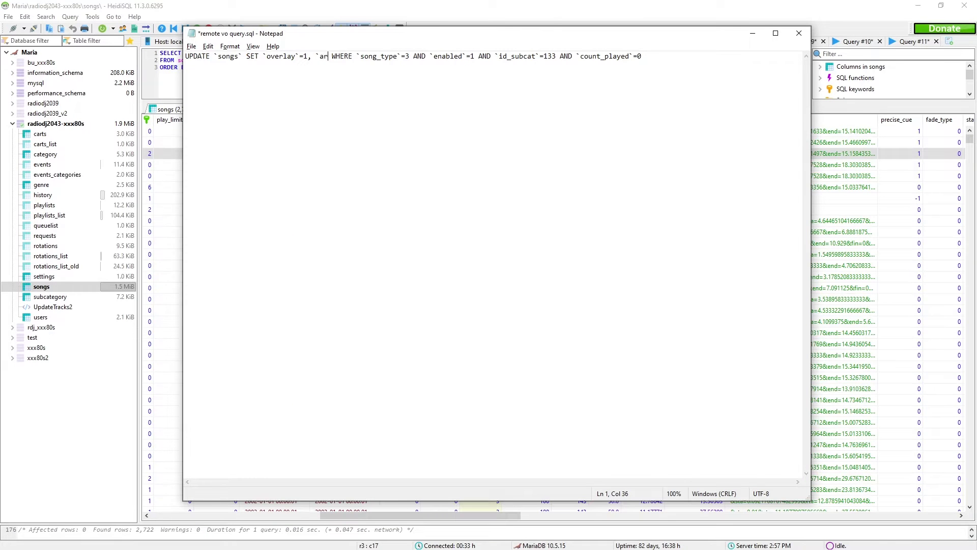
pyautogui.write("st`='XXX80s'")
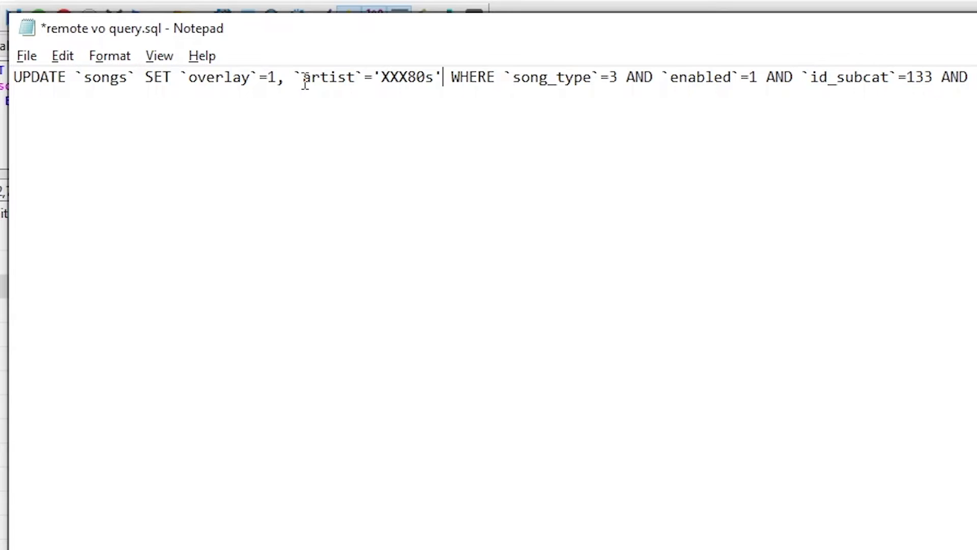
pyautogui.moveTo(396, 82); pyautogui.dragTo(434, 78)
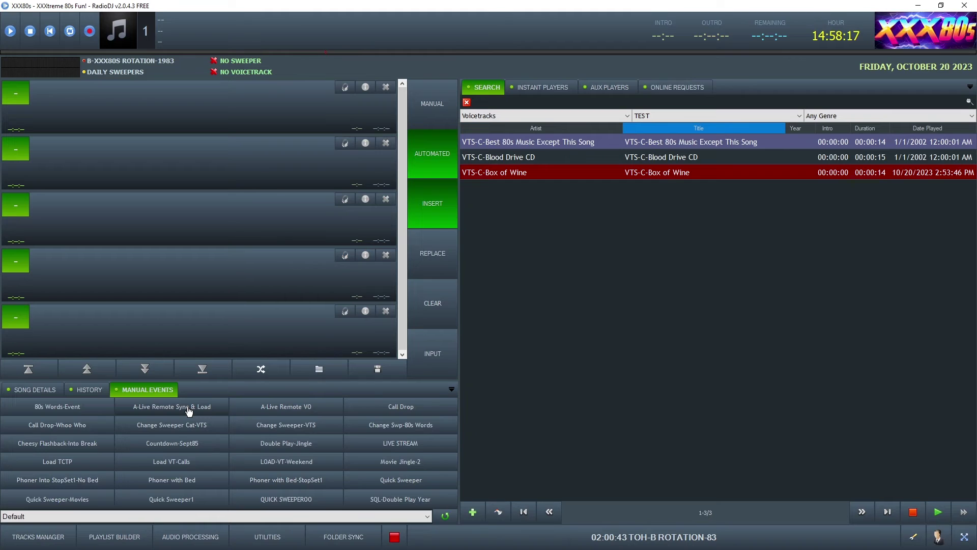
# - Run the A-Live Remote Sync & Load event and check Box of Wine's artist name
pyautogui.click(189, 407)
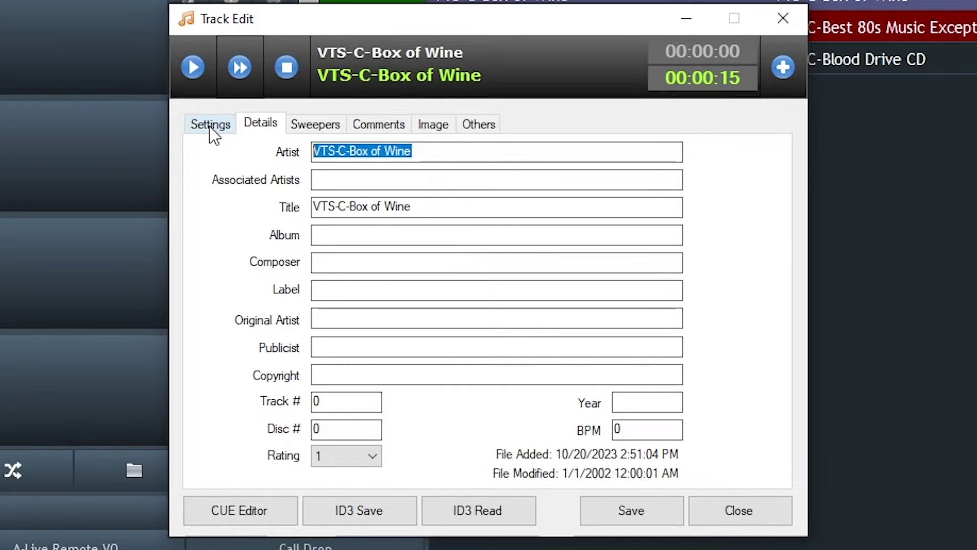
pyautogui.moveTo(431, 156); pyautogui.dragTo(295, 153)
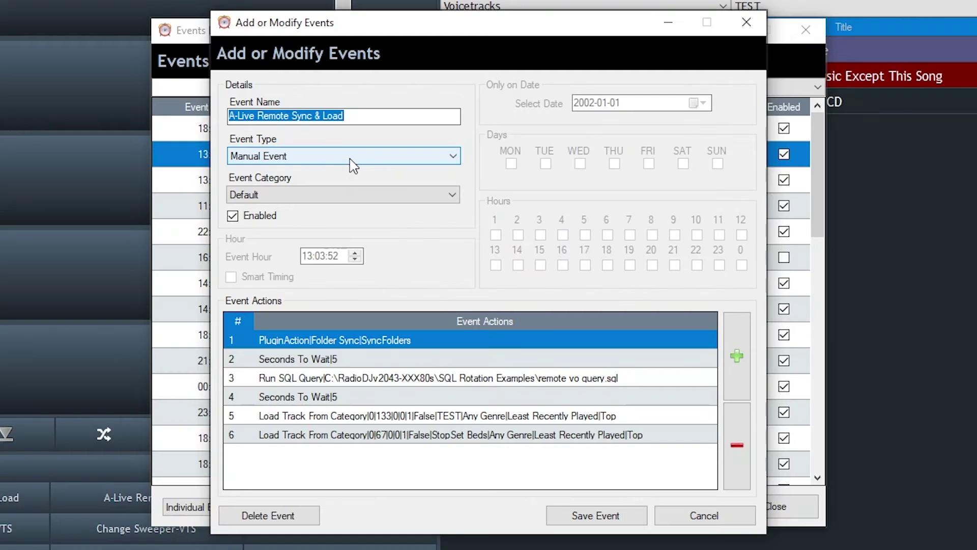
# - Name a new event VO Sync and bring up its Event Type choices
pyautogui.click(406, 206)
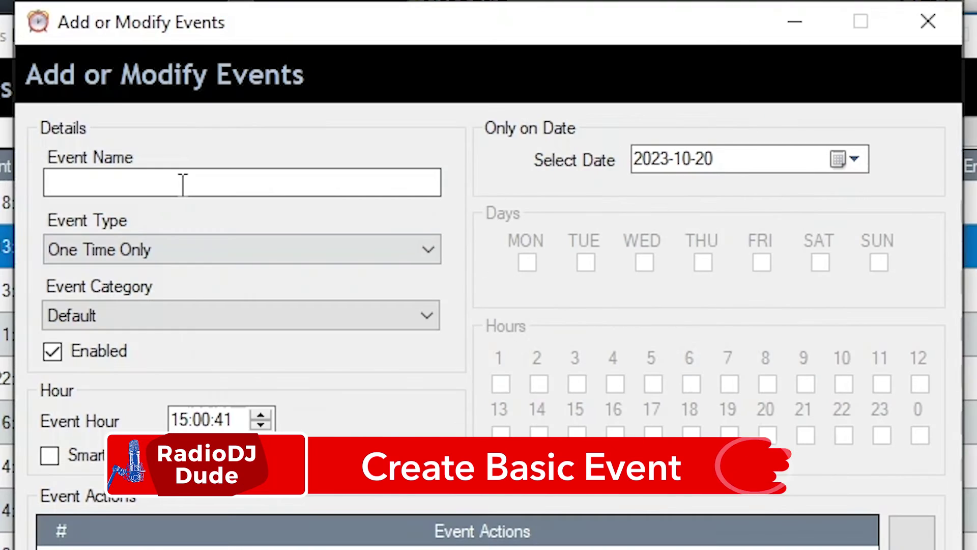
pyautogui.write('VO')
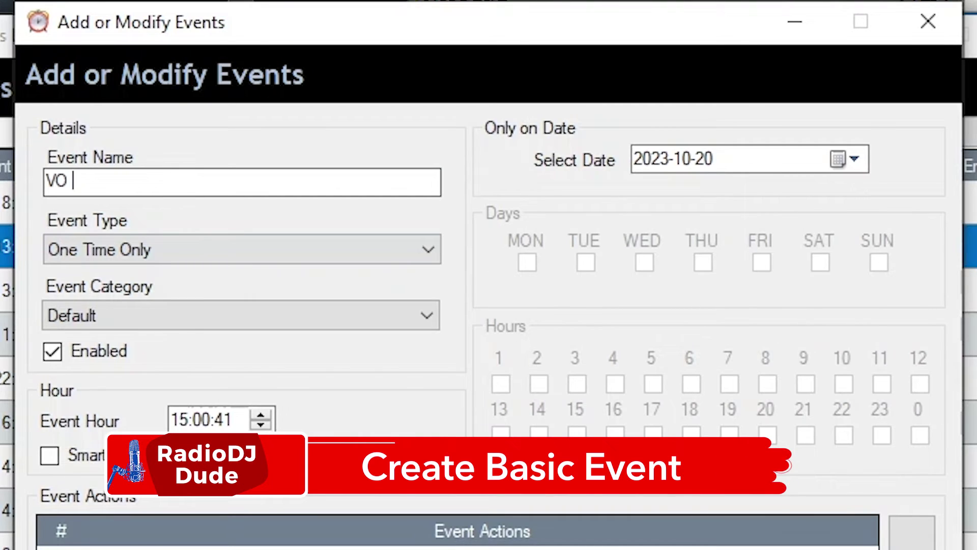
pyautogui.write(' Sync')
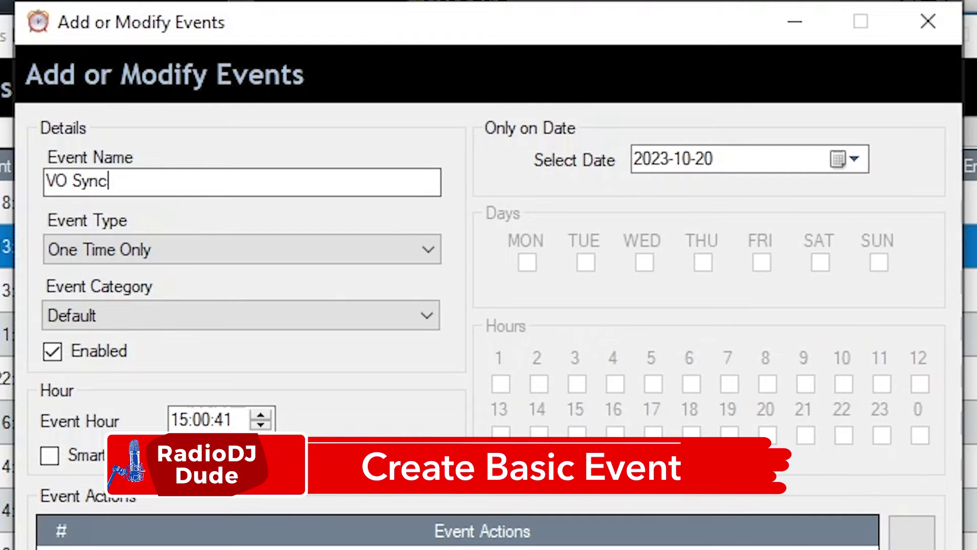
pyautogui.click(223, 246)
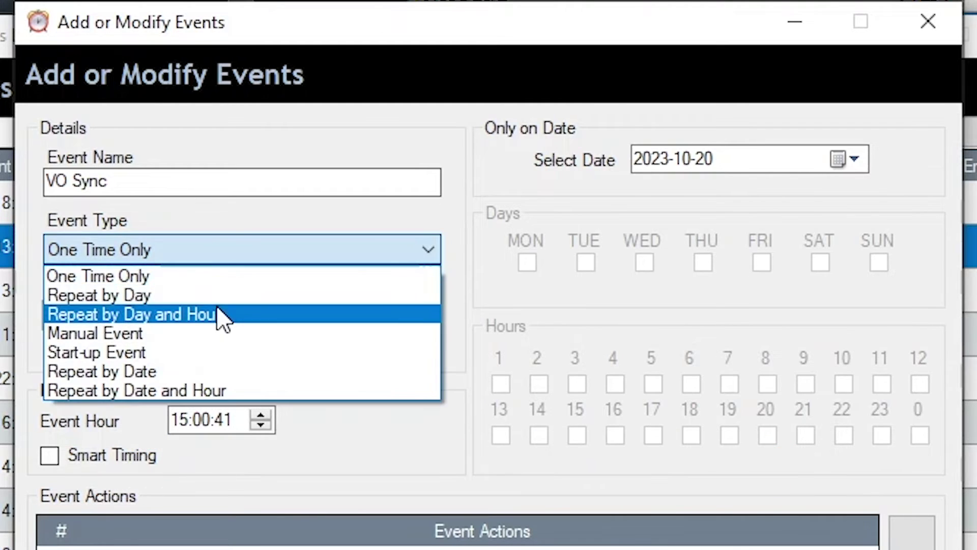
# - Make VO Sync a manual event and start adding a plugin action to it
pyautogui.click(221, 330)
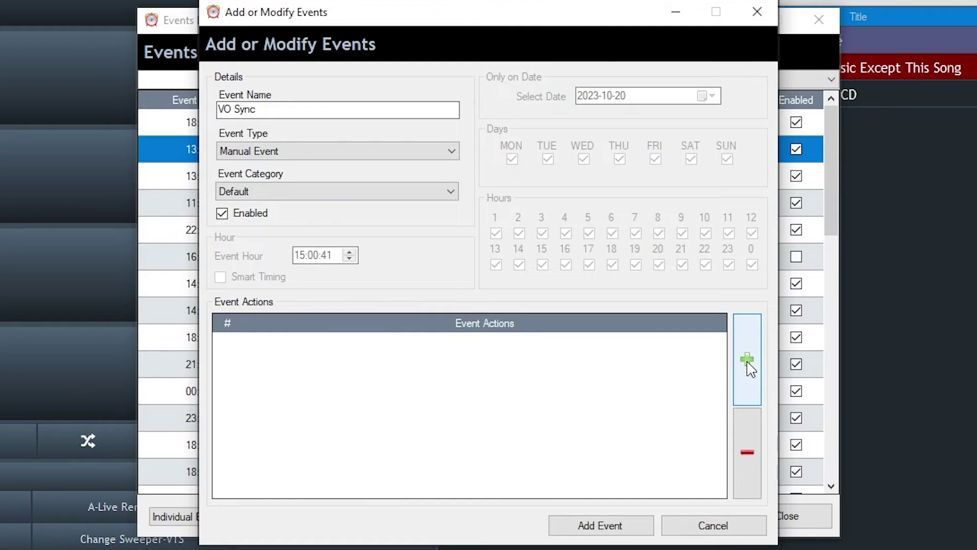
pyautogui.click(747, 362)
pyautogui.scroll(-5, 417, 320)
pyautogui.moveTo(422, 312); pyautogui.dragTo(416, 392)
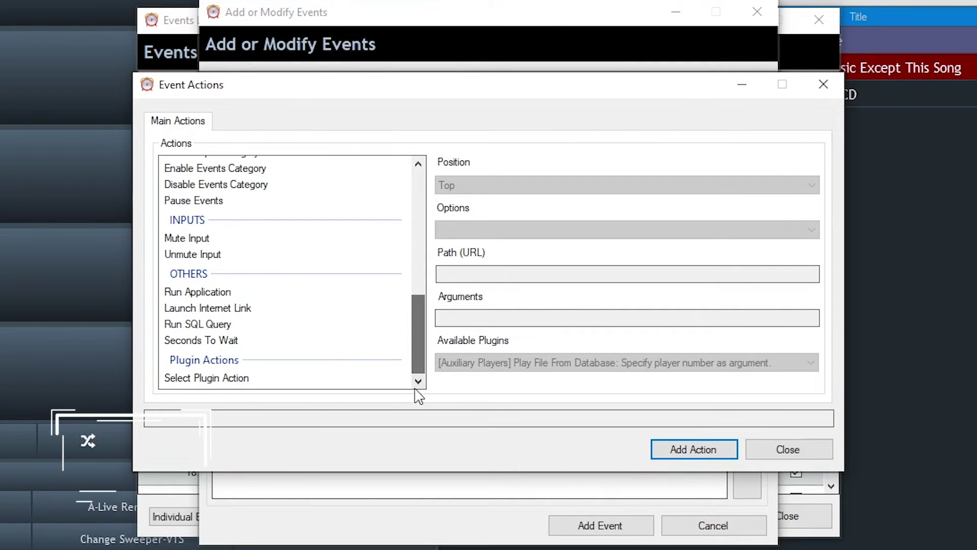
pyautogui.click(247, 379)
# - Add the [Folder Sync] SyncFolders plugin action to the VO Sync event
pyautogui.click(487, 364)
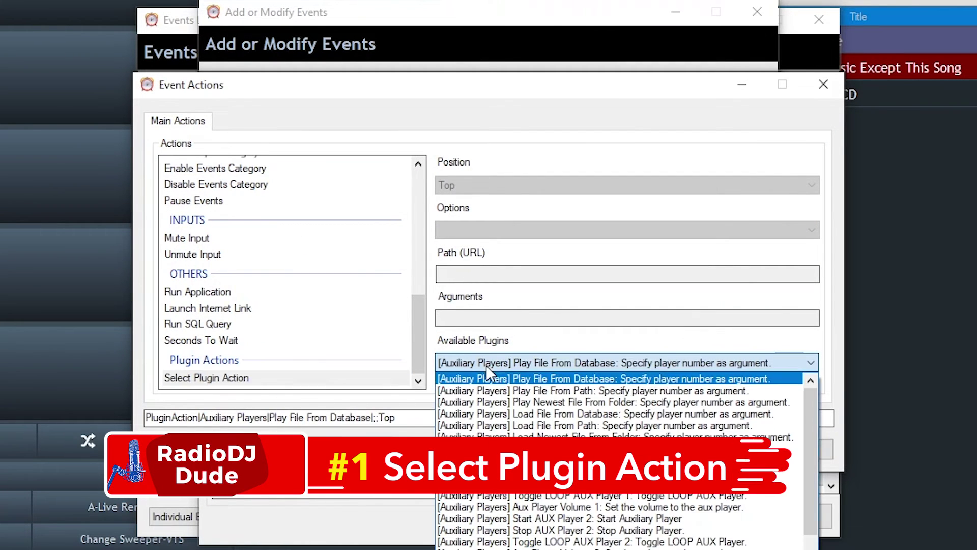
pyautogui.scroll(-10, 607, 509)
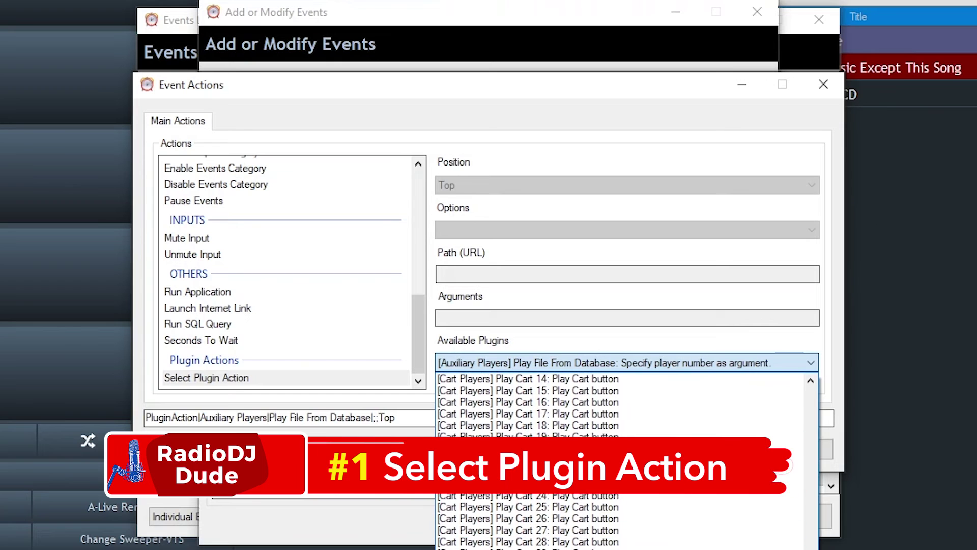
pyautogui.click(607, 535)
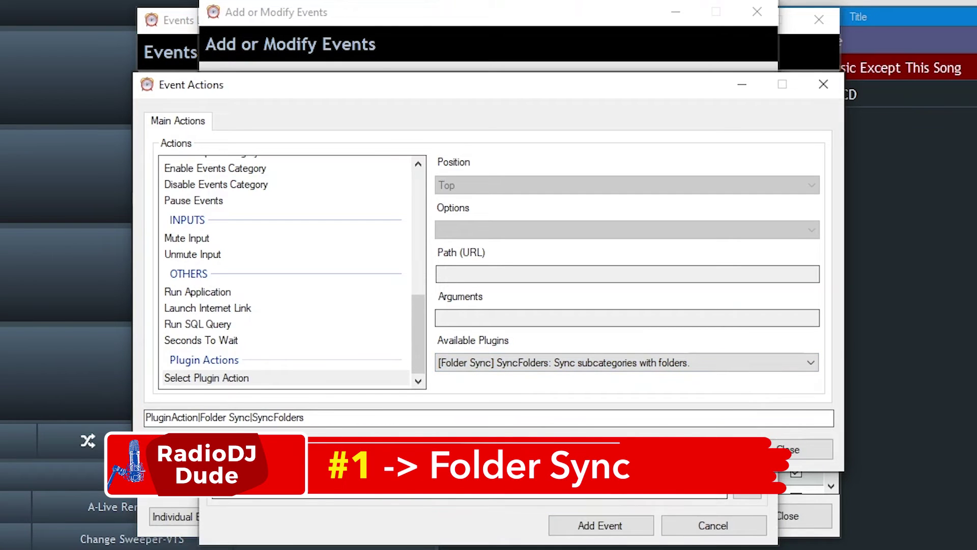
pyautogui.click(805, 449)
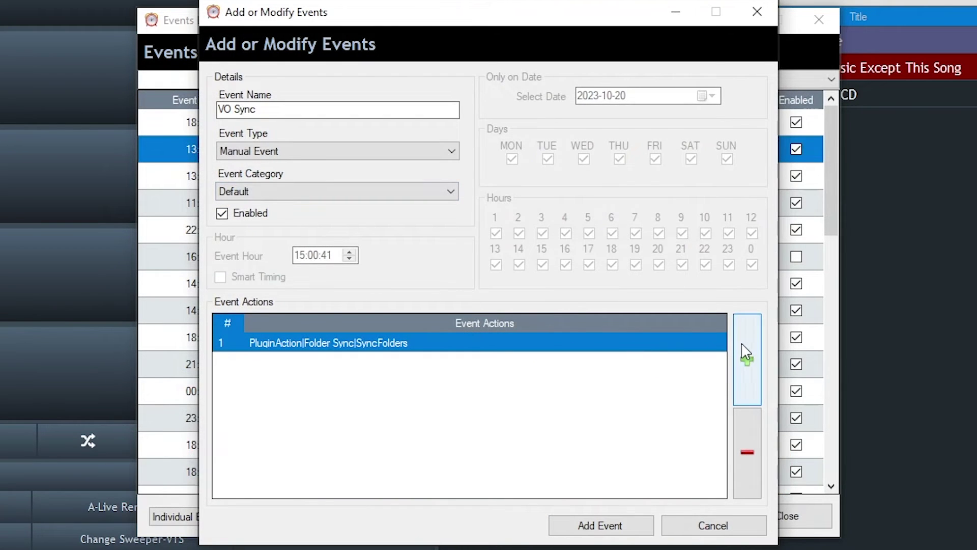
pyautogui.click(746, 359)
pyautogui.moveTo(426, 235); pyautogui.dragTo(447, 359)
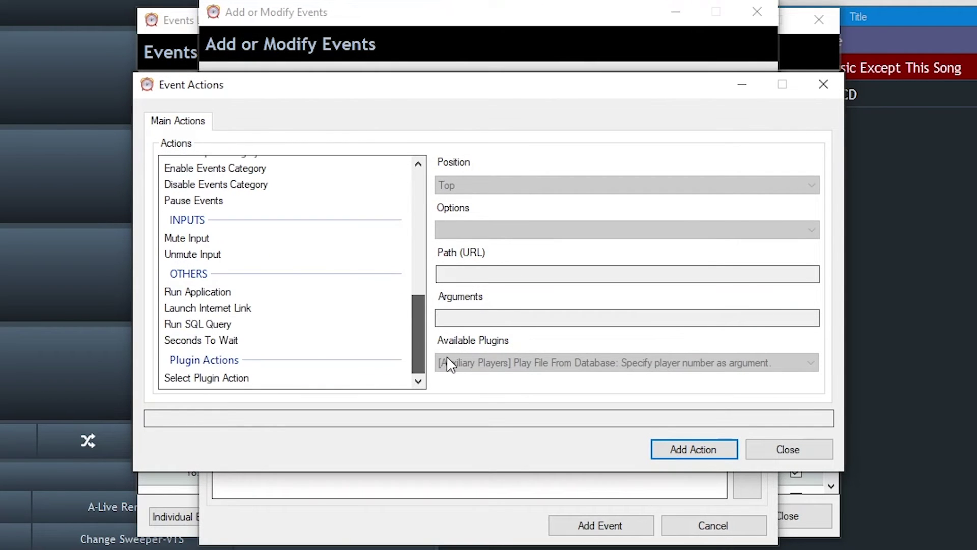
# - Add a Run SQL Query action using the remote vo query.sql file
pyautogui.click(251, 324)
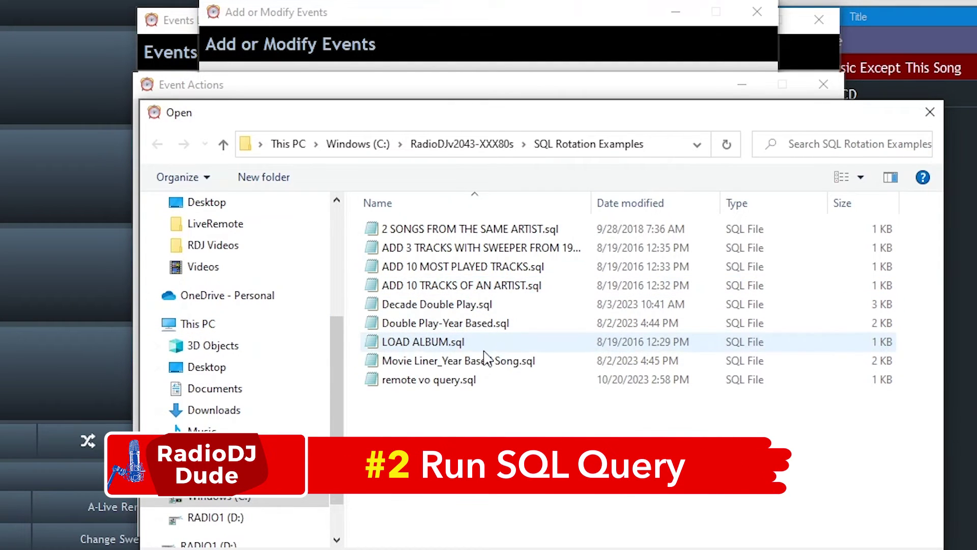
pyautogui.click(488, 385)
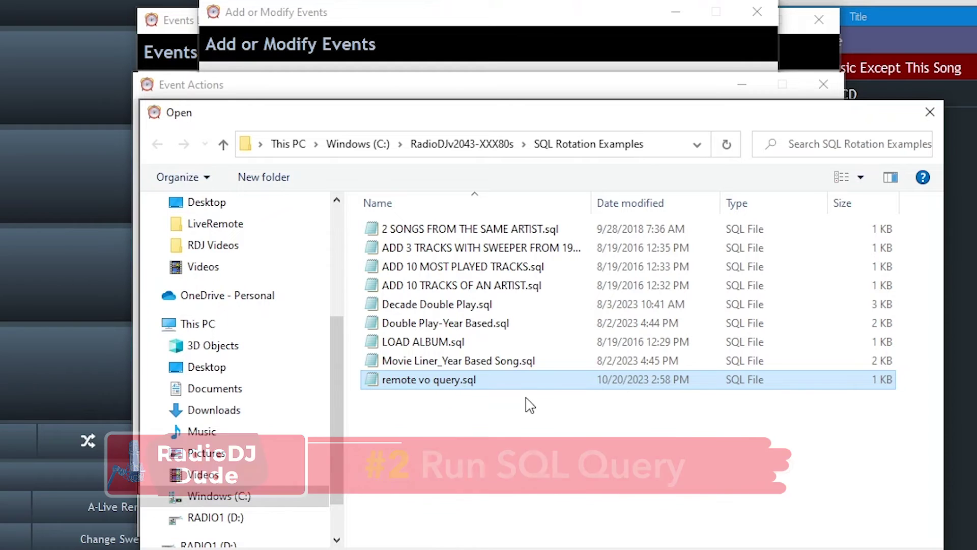
pyautogui.press('Return')
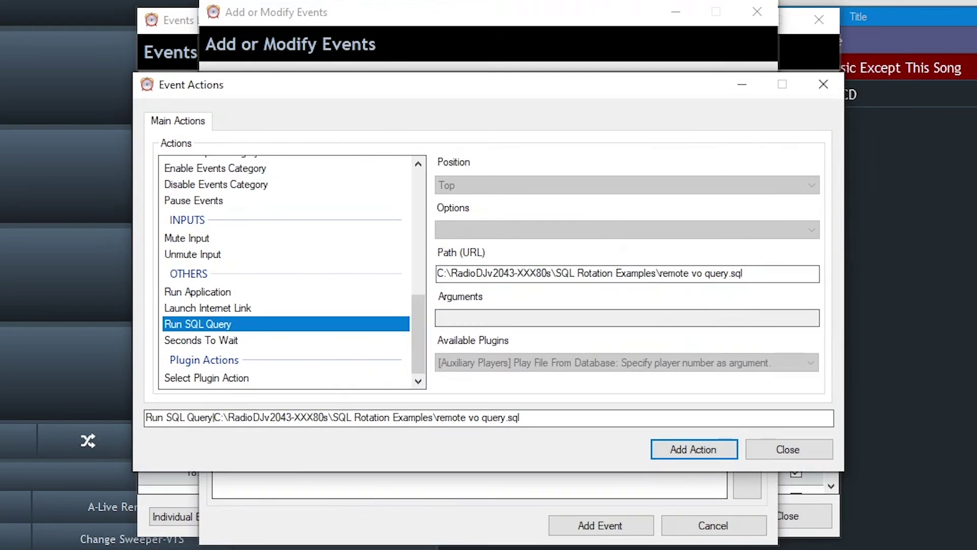
pyautogui.click(708, 451)
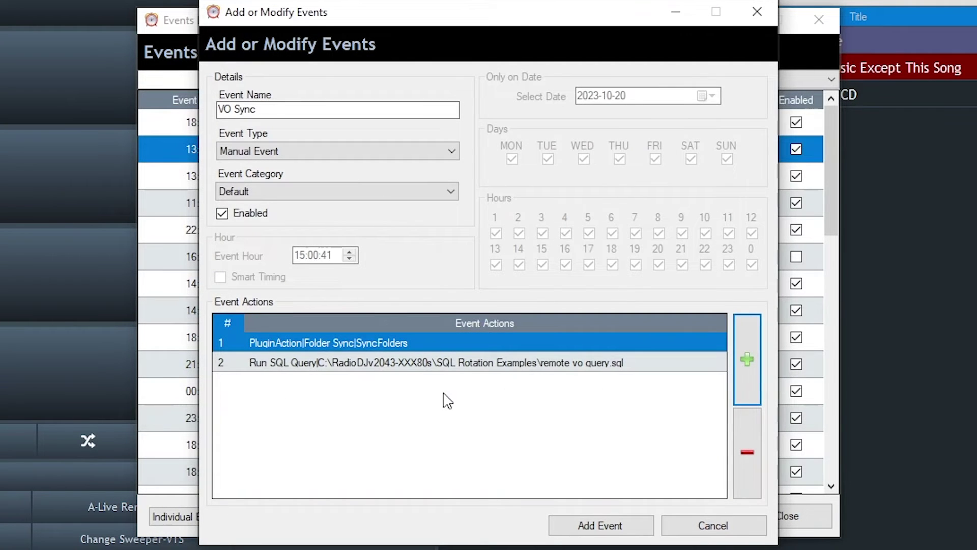
# - Add a Seconds To Wait action with a 3-second argument
pyautogui.click(747, 360)
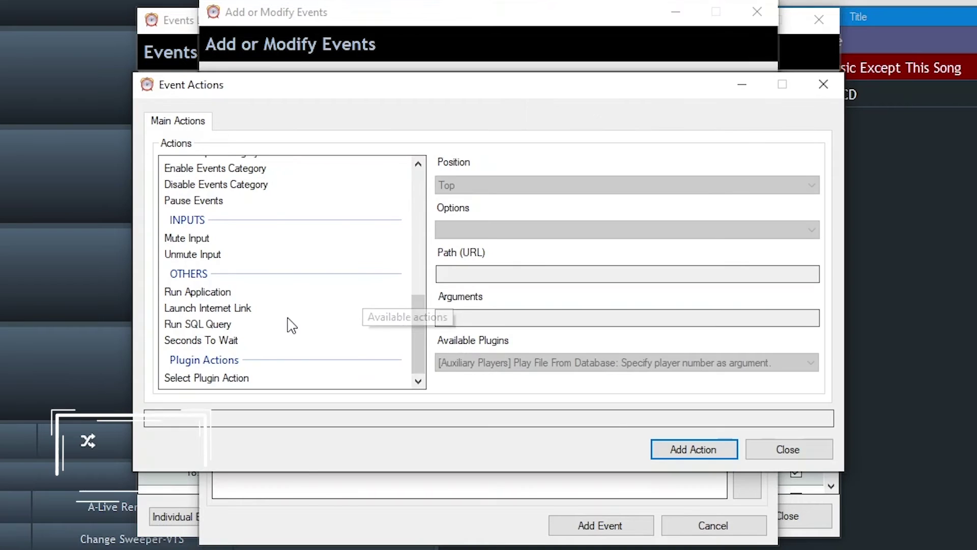
pyautogui.click(204, 340)
pyautogui.click(464, 316)
pyautogui.write('3')
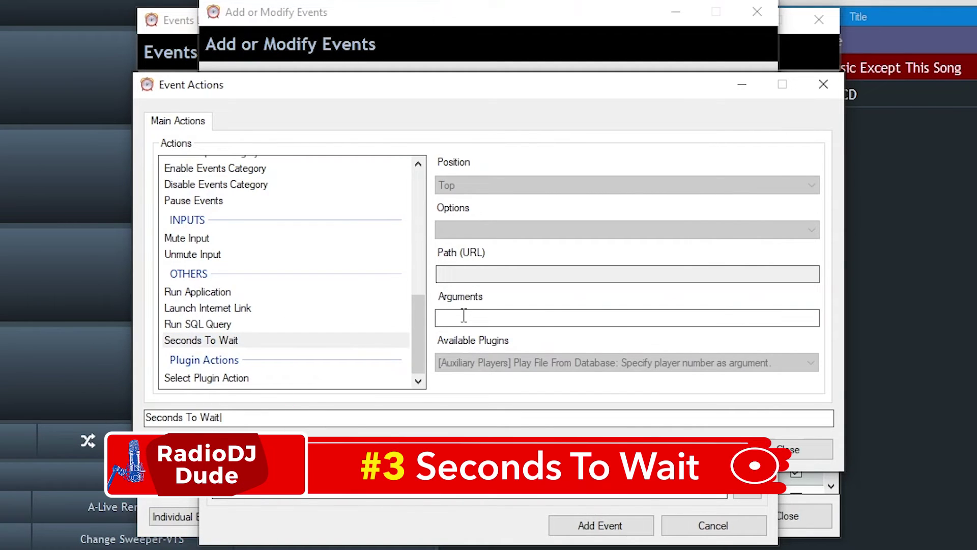
pyautogui.click(708, 451)
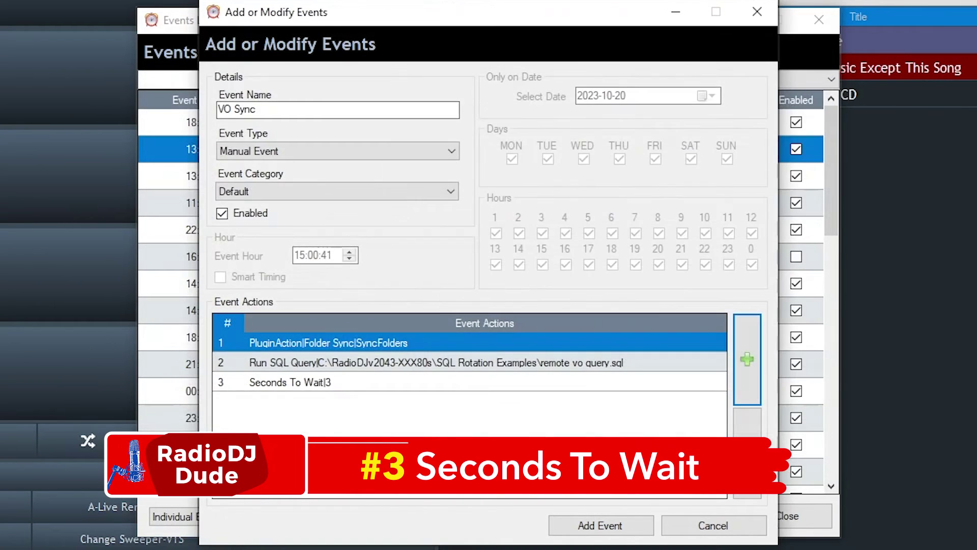
# - Move the Run SQL Query action below the 3-second wait
pyautogui.click(332, 383)
pyautogui.moveTo(384, 360); pyautogui.dragTo(387, 383)
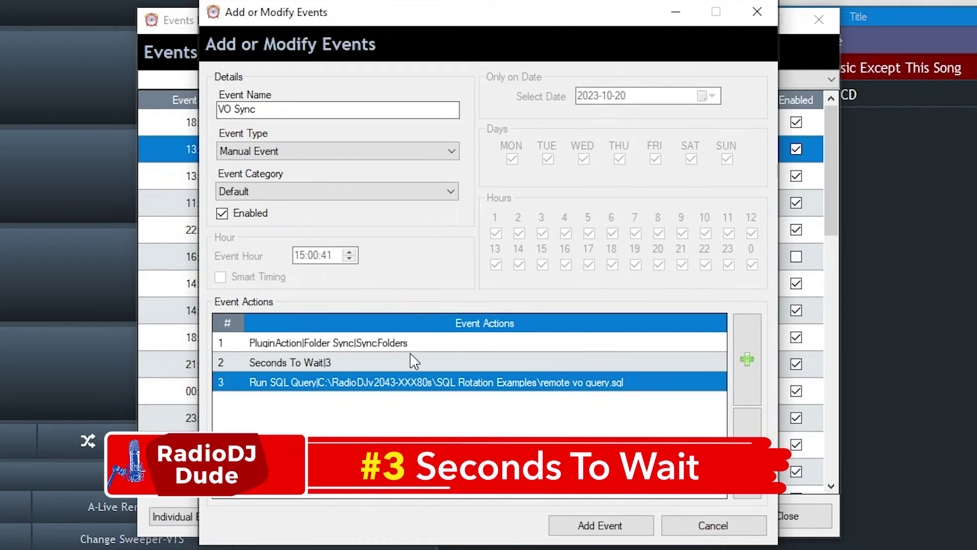
pyautogui.click(389, 363)
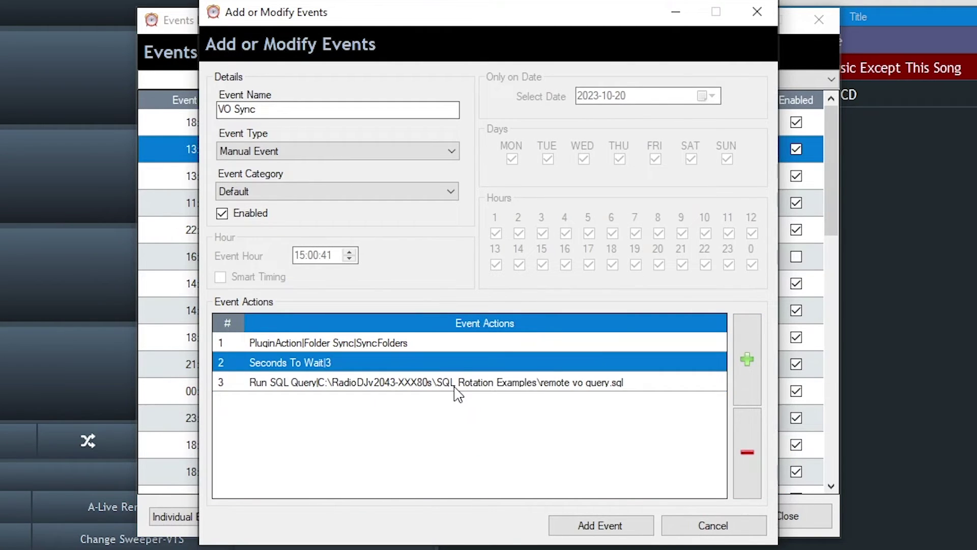
pyautogui.click(497, 385)
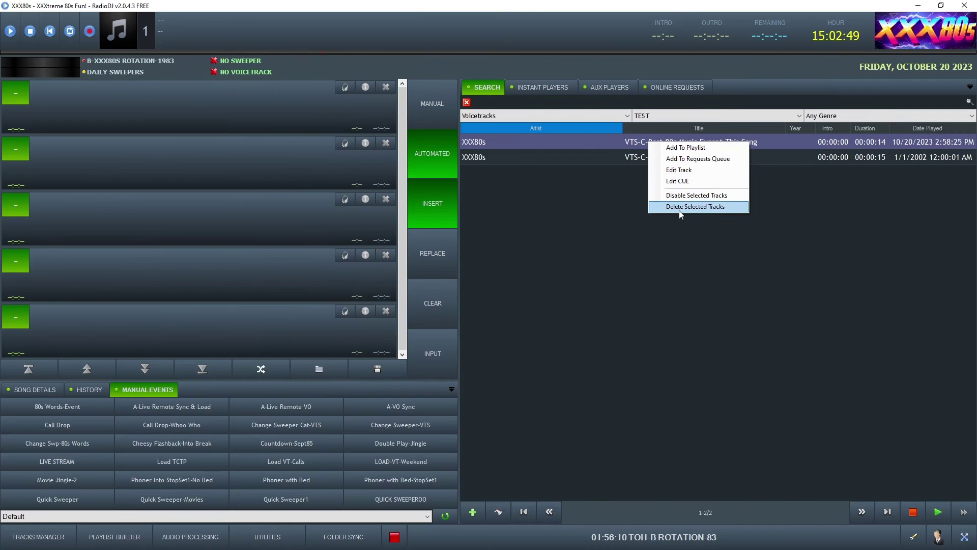
# - Delete the existing TEST voiceover track and run the VO Sync manual event
pyautogui.click(679, 209)
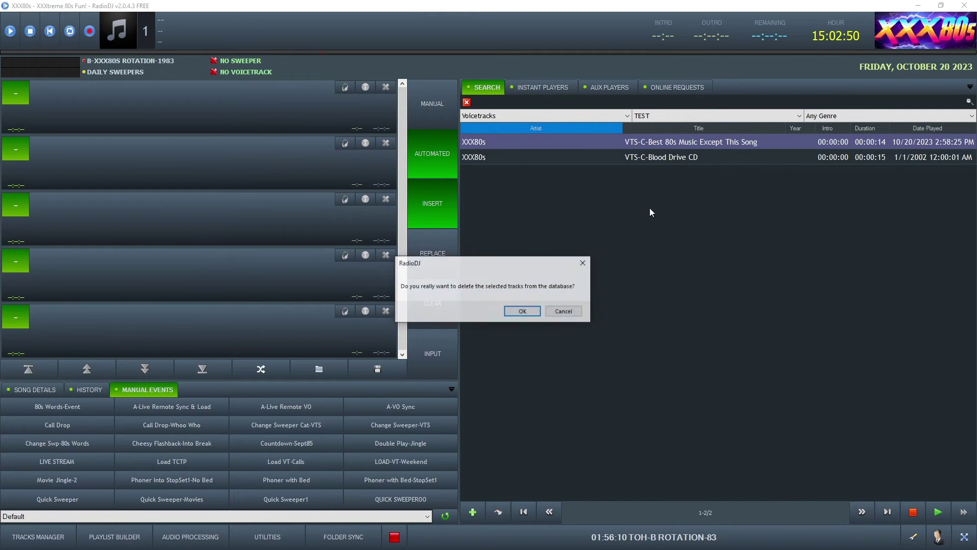
pyautogui.click(522, 312)
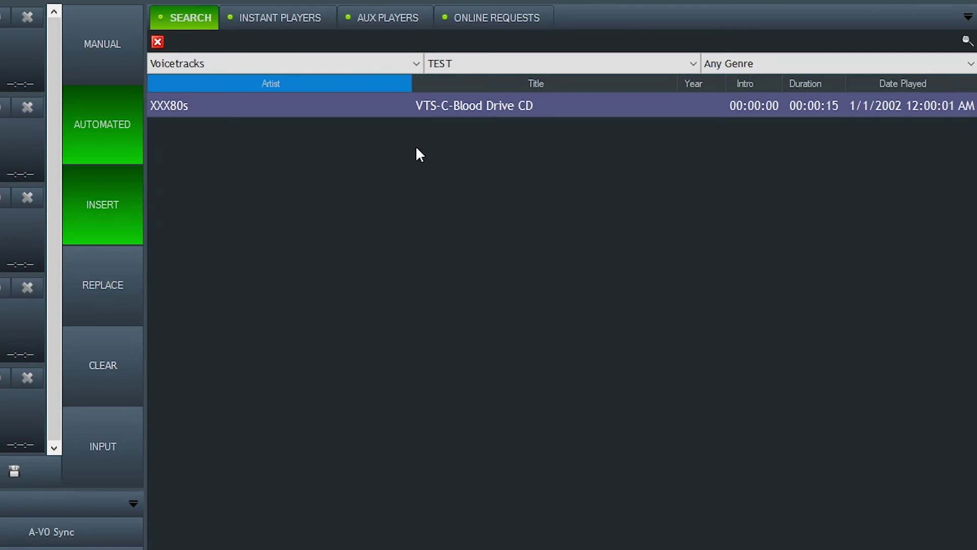
pyautogui.rightClick(441, 104)
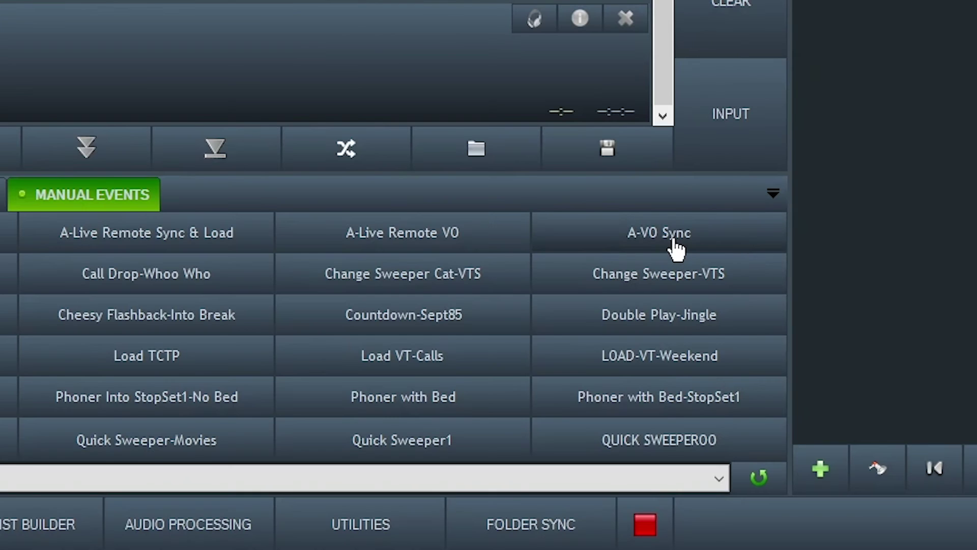
pyautogui.click(677, 249)
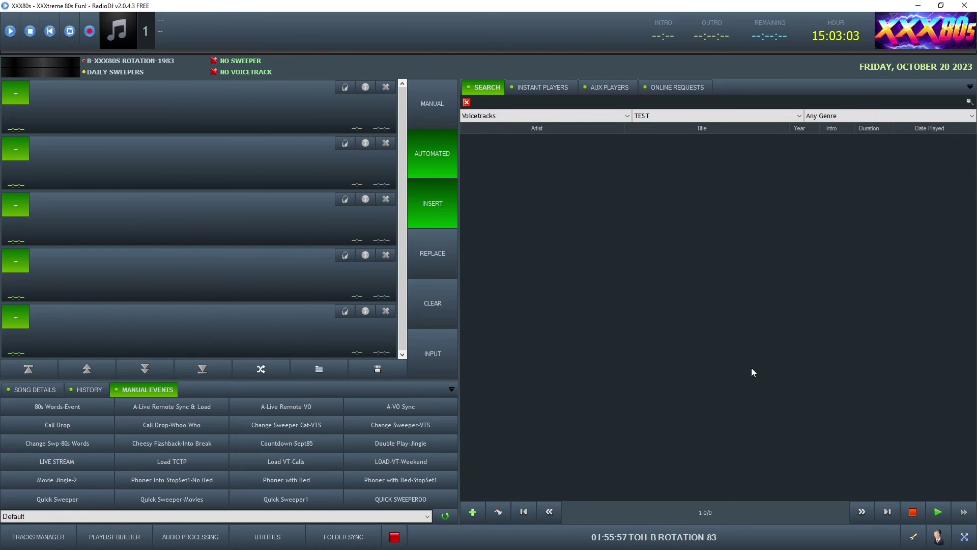
# - Reload the TEST subcategory and open the Box of Wine track for editing
pyautogui.click(679, 116)
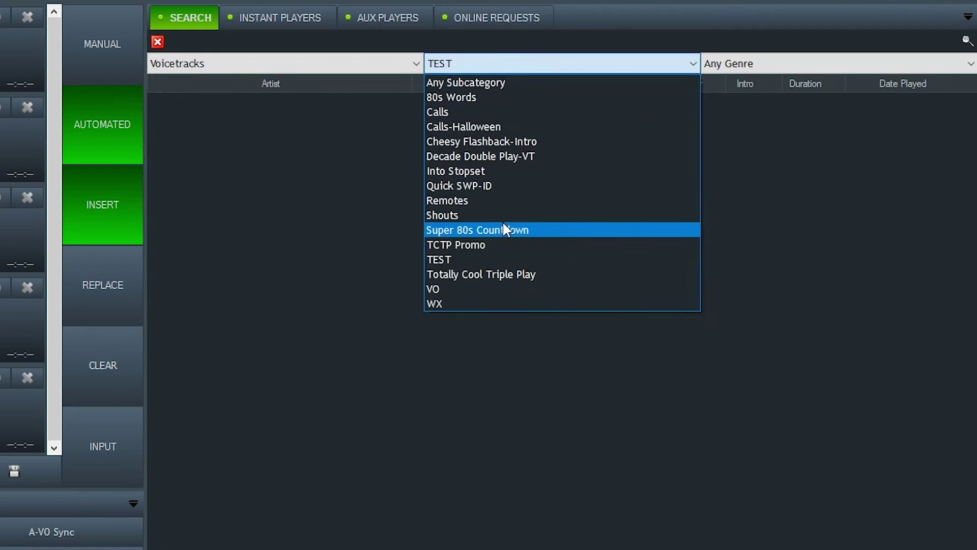
pyautogui.click(681, 218)
pyautogui.click(478, 71)
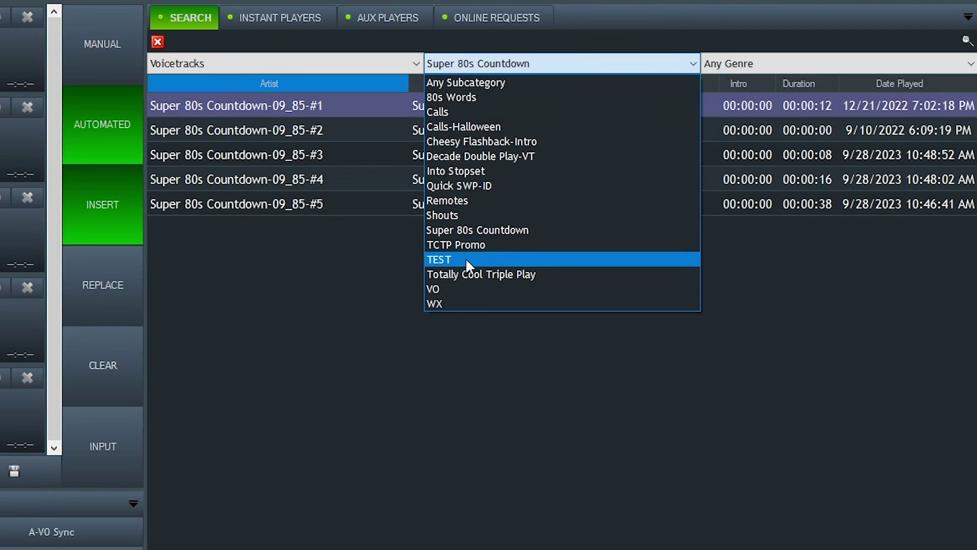
pyautogui.click(465, 257)
pyautogui.rightClick(519, 105)
pyautogui.click(565, 153)
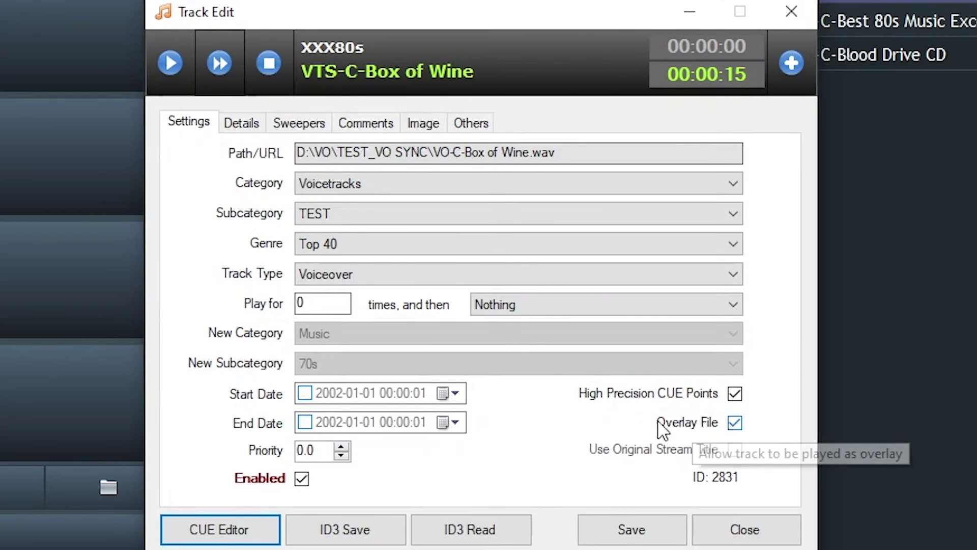
# - Check Box of Wine's artist XXX80s, set its type to Variable Duration File, and close
pyautogui.click(231, 125)
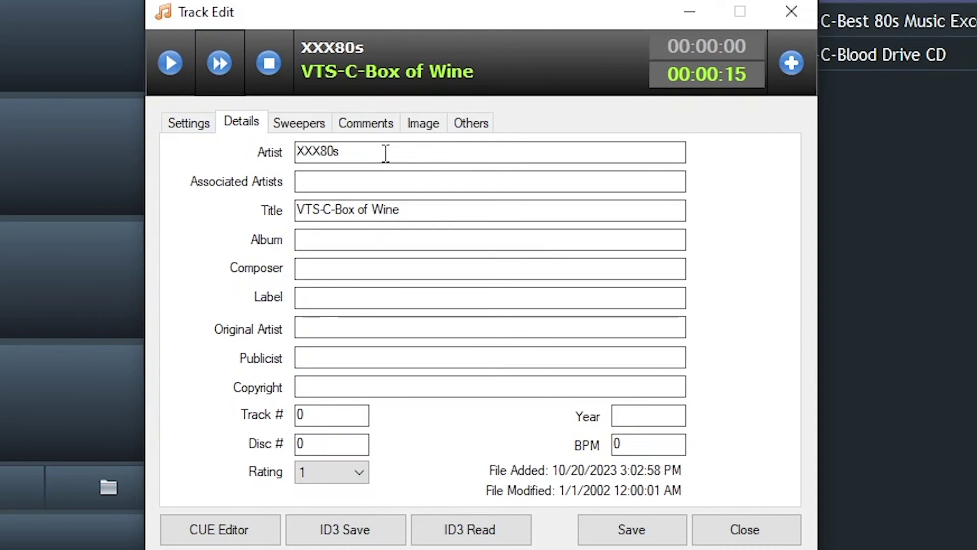
pyautogui.doubleClick(384, 153)
pyautogui.click(779, 530)
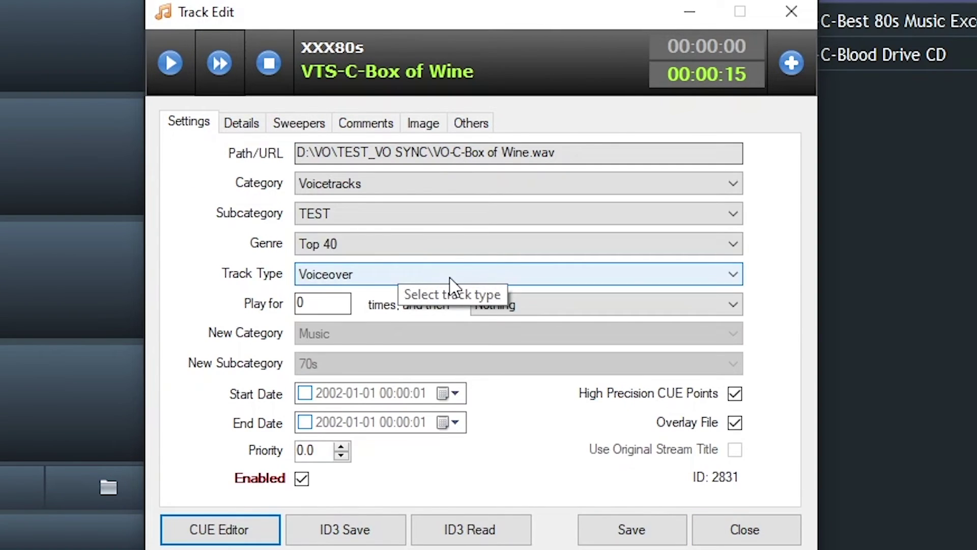
pyautogui.click(469, 275)
pyautogui.click(493, 396)
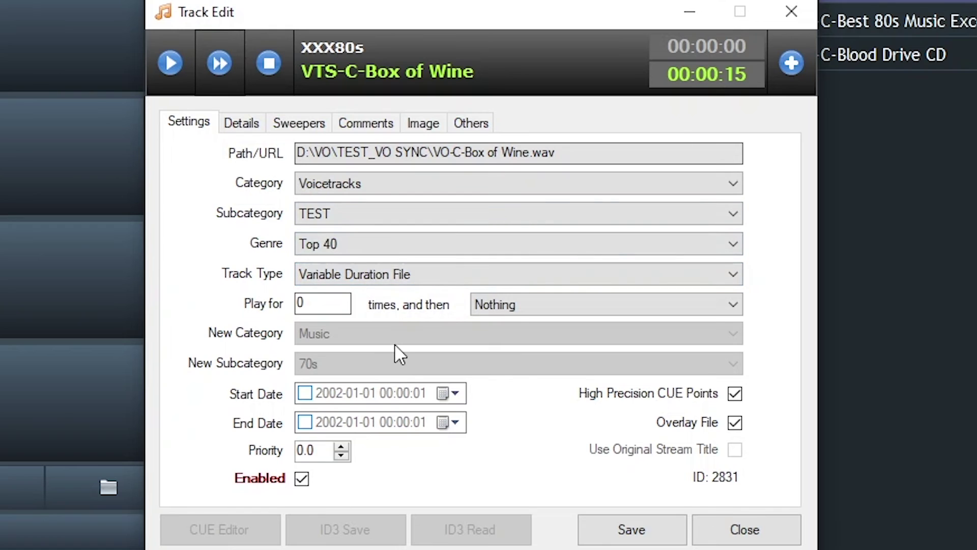
pyautogui.click(431, 274)
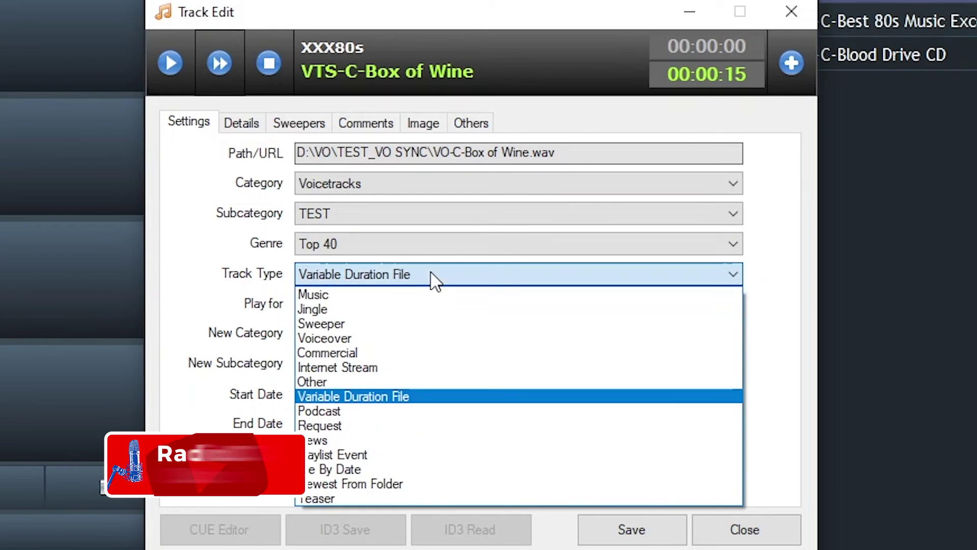
pyautogui.click(771, 532)
pyautogui.click(758, 534)
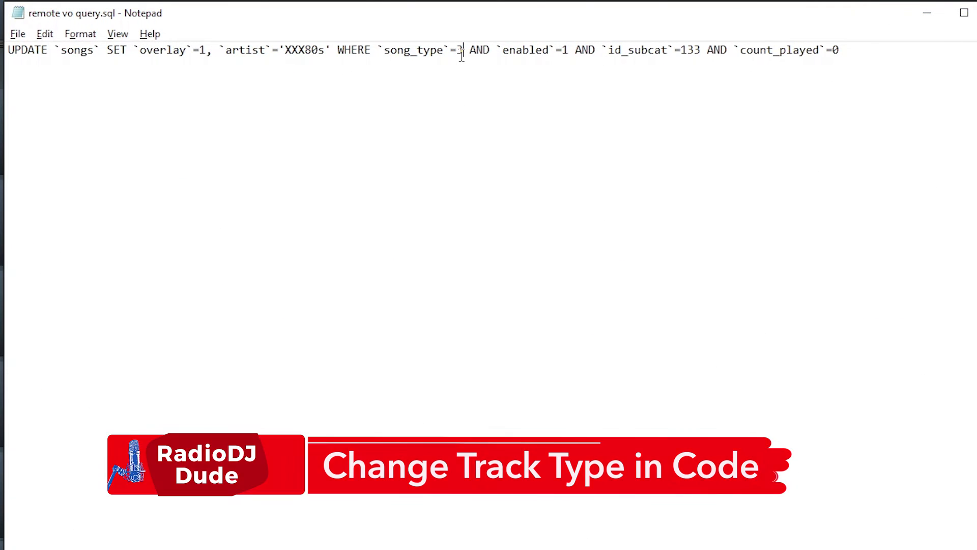
# - Select the song_type value 3 in the UPDATE statement
pyautogui.moveTo(463, 51); pyautogui.dragTo(455, 51)
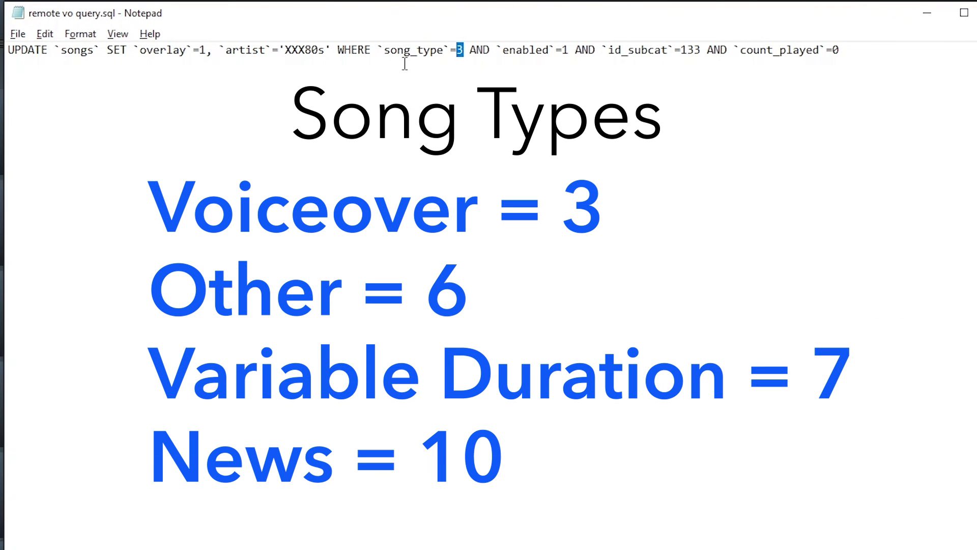